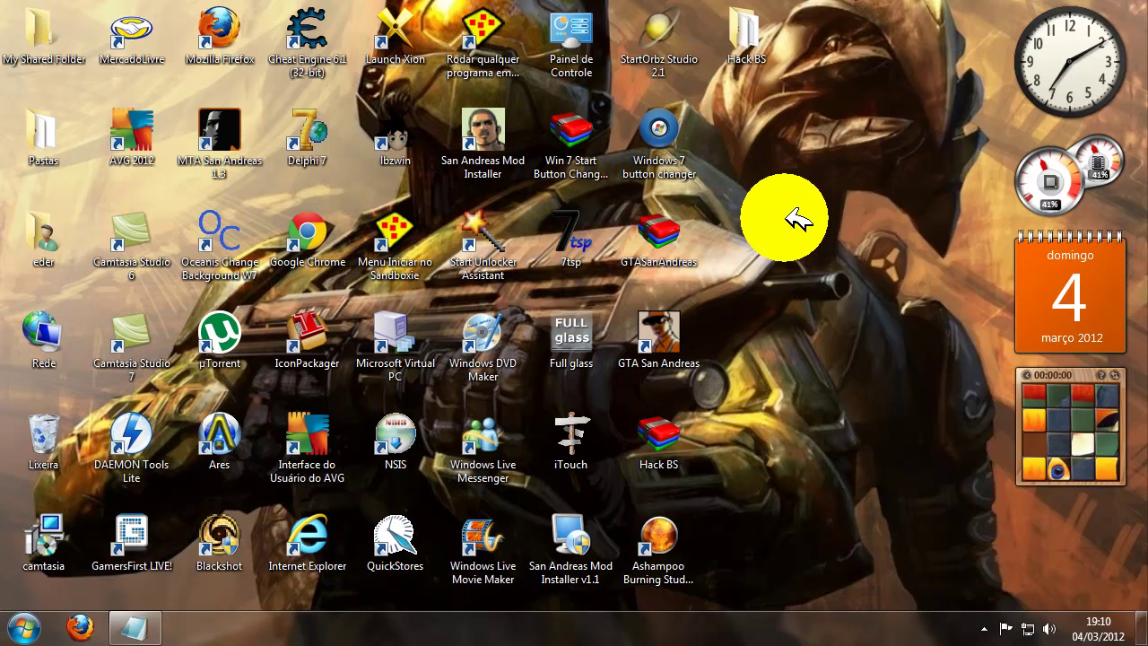
# Open the Device Manager from the computer's system properties.
pyautogui.click(23, 628)
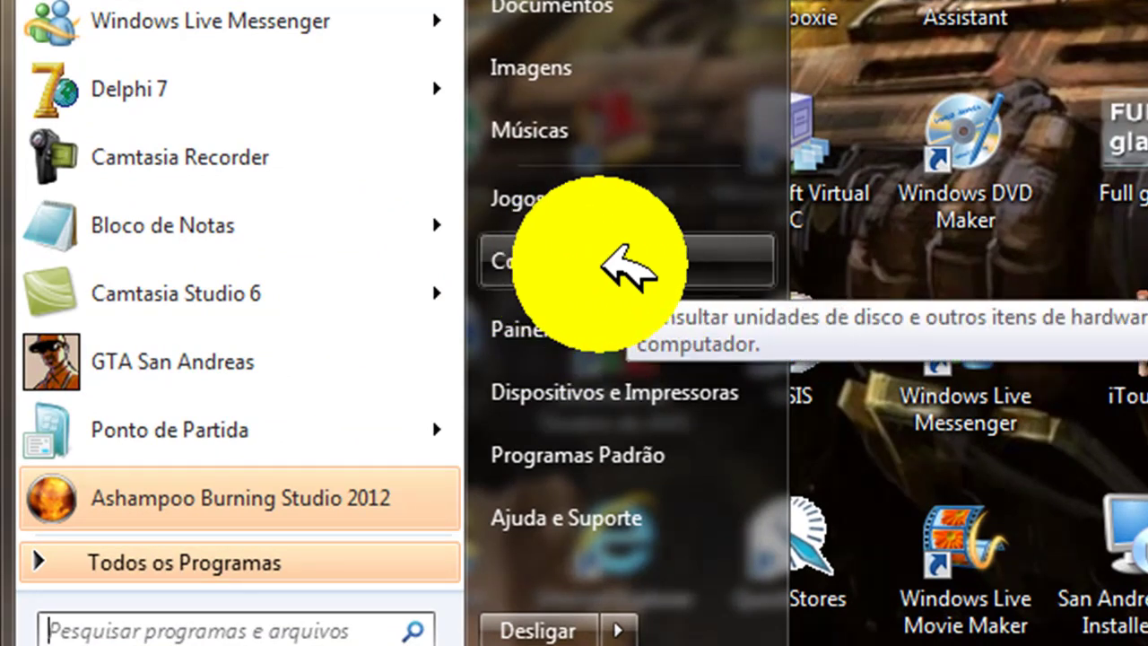
pyautogui.rightClick(603, 258)
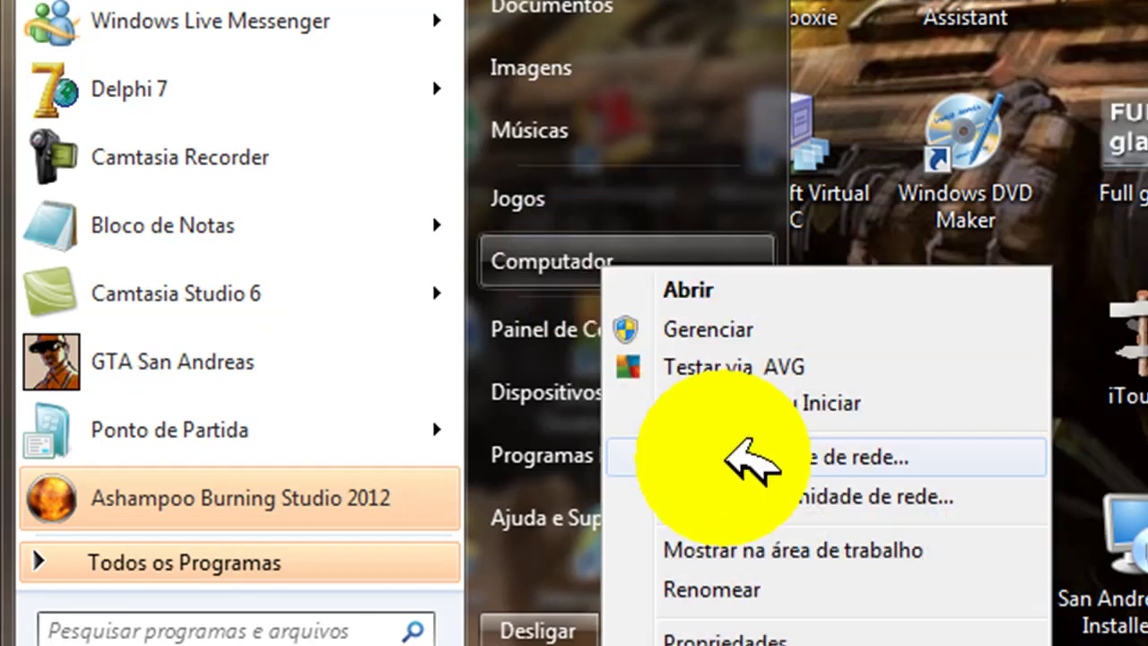
pyautogui.click(777, 628)
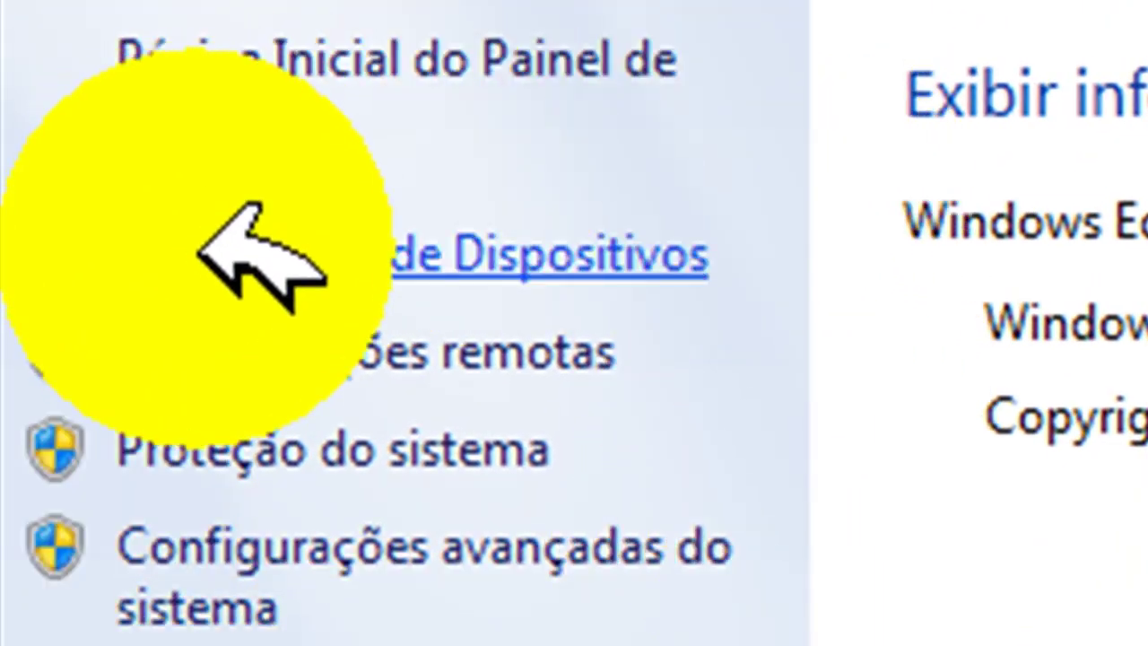
pyautogui.click(179, 252)
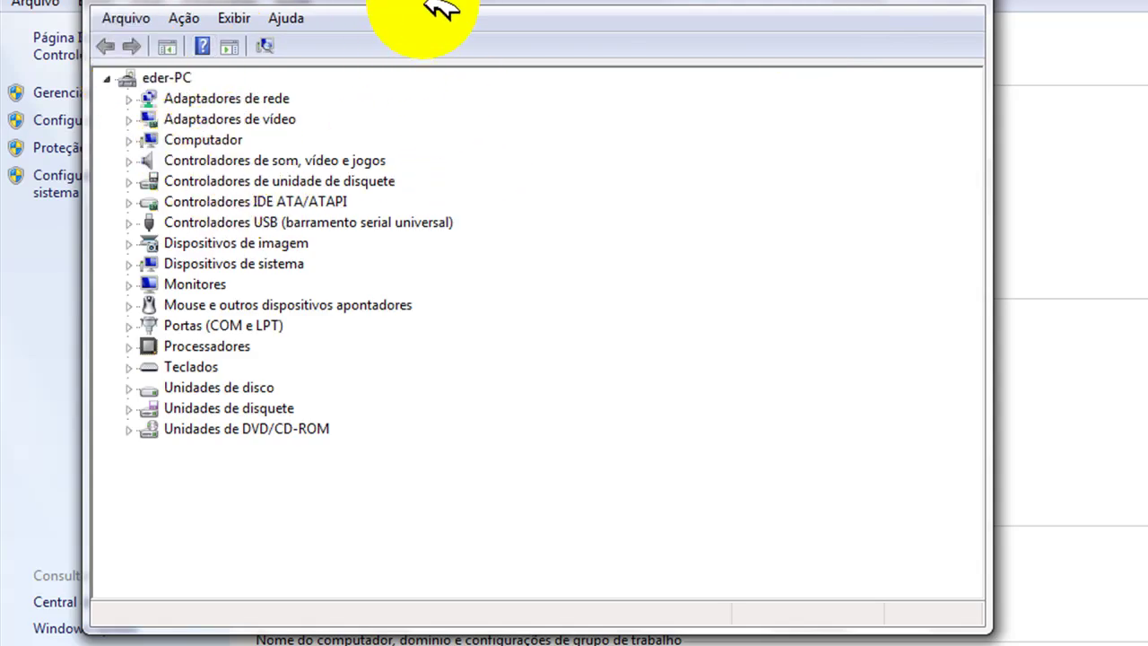
pyautogui.moveTo(436, 13); pyautogui.dragTo(444, 3)
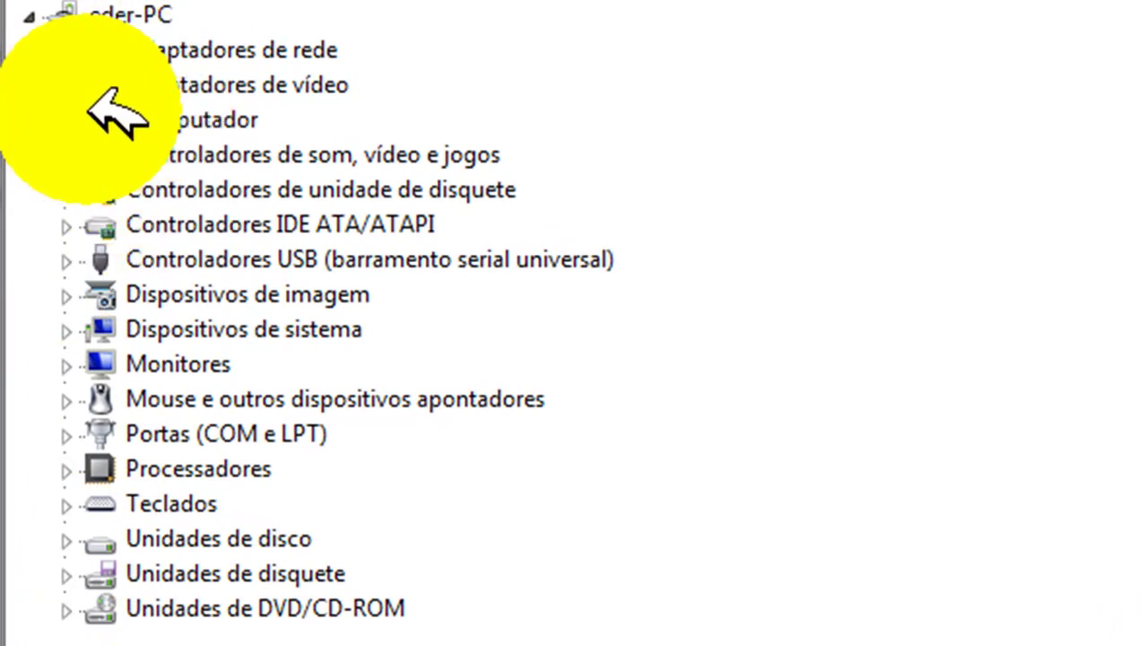
# Run an automatic online driver update for the Intel(R) G33/G31 Express Chipset Family video adapter and close the update wizard.
pyautogui.doubleClick(90, 95)
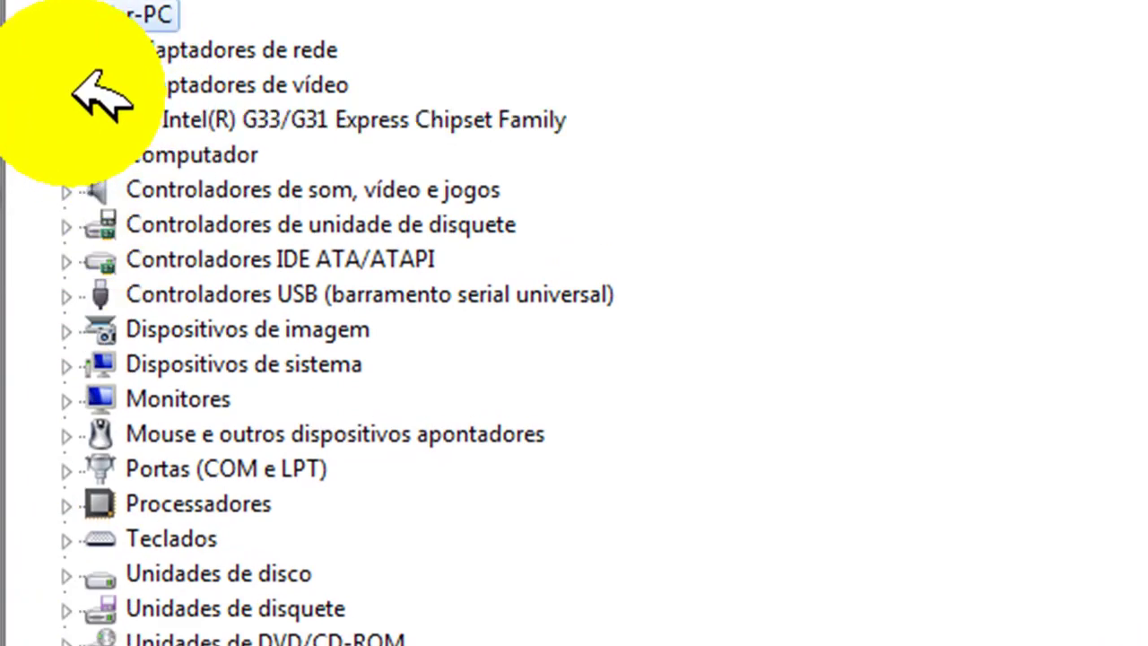
pyautogui.click(173, 115)
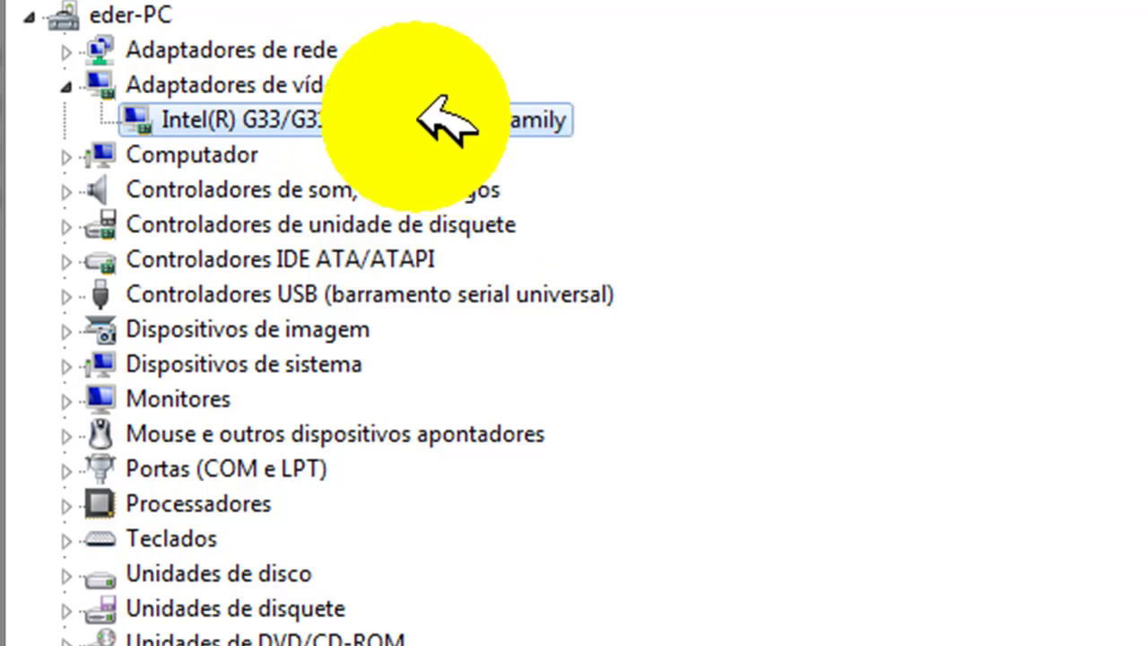
pyautogui.rightClick(197, 114)
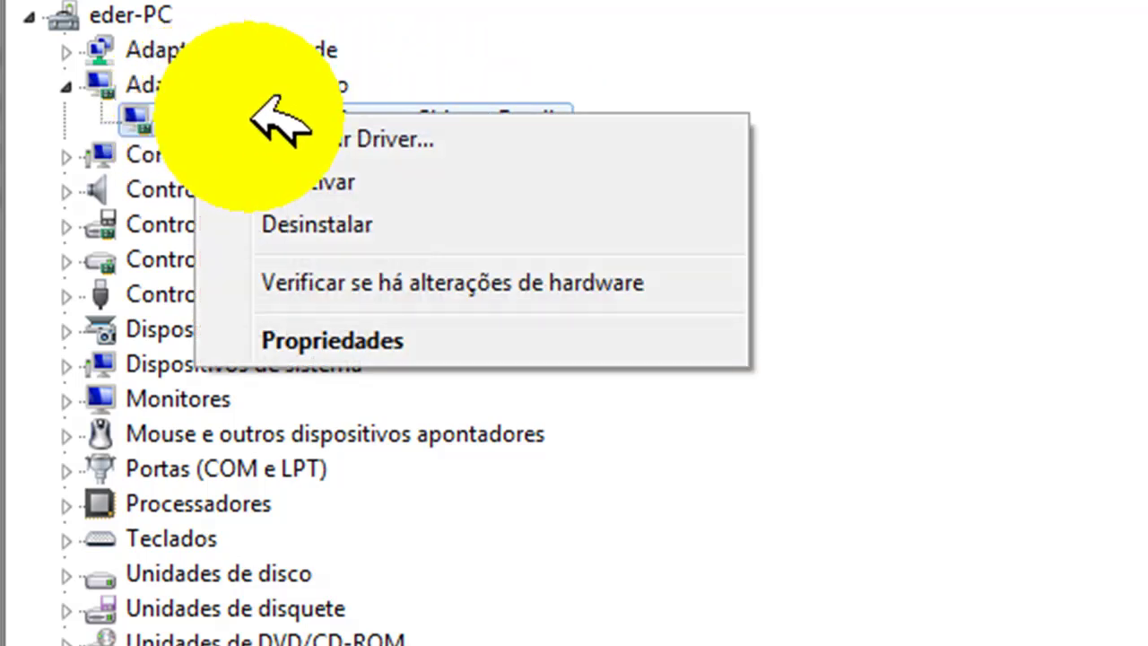
pyautogui.click(377, 137)
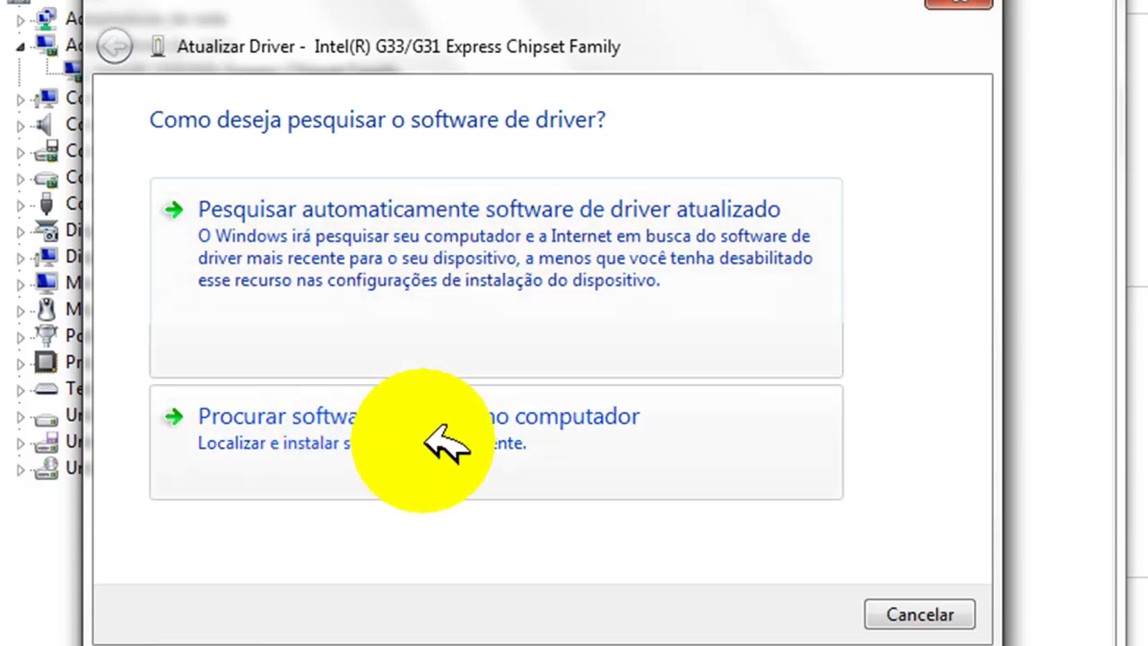
pyautogui.click(574, 256)
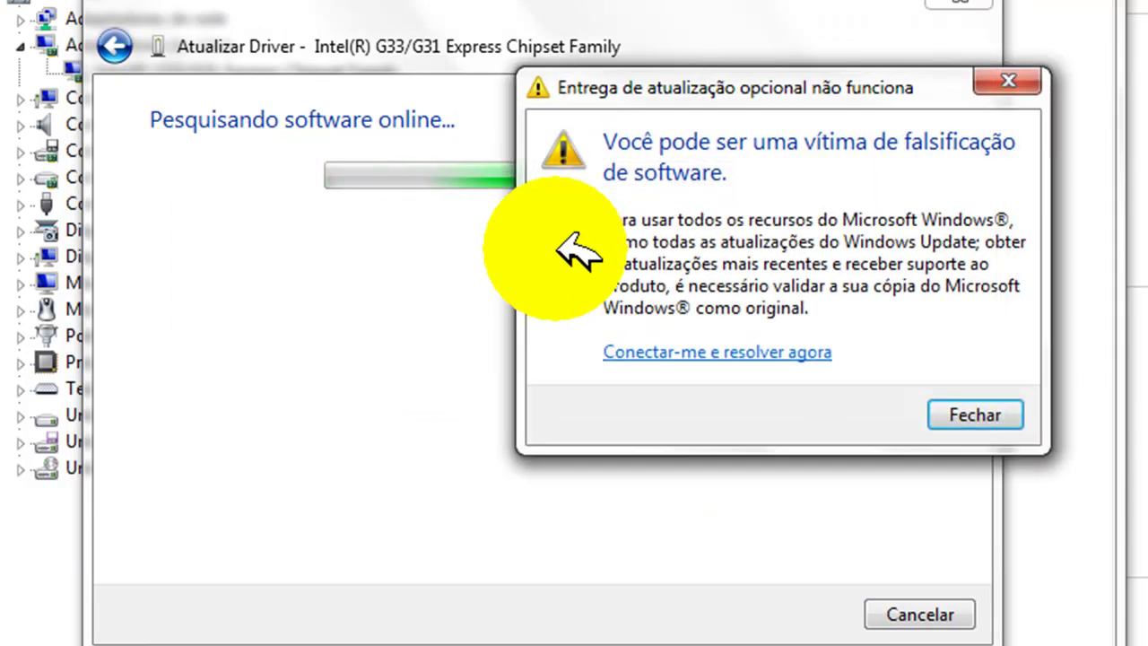
pyautogui.click(946, 408)
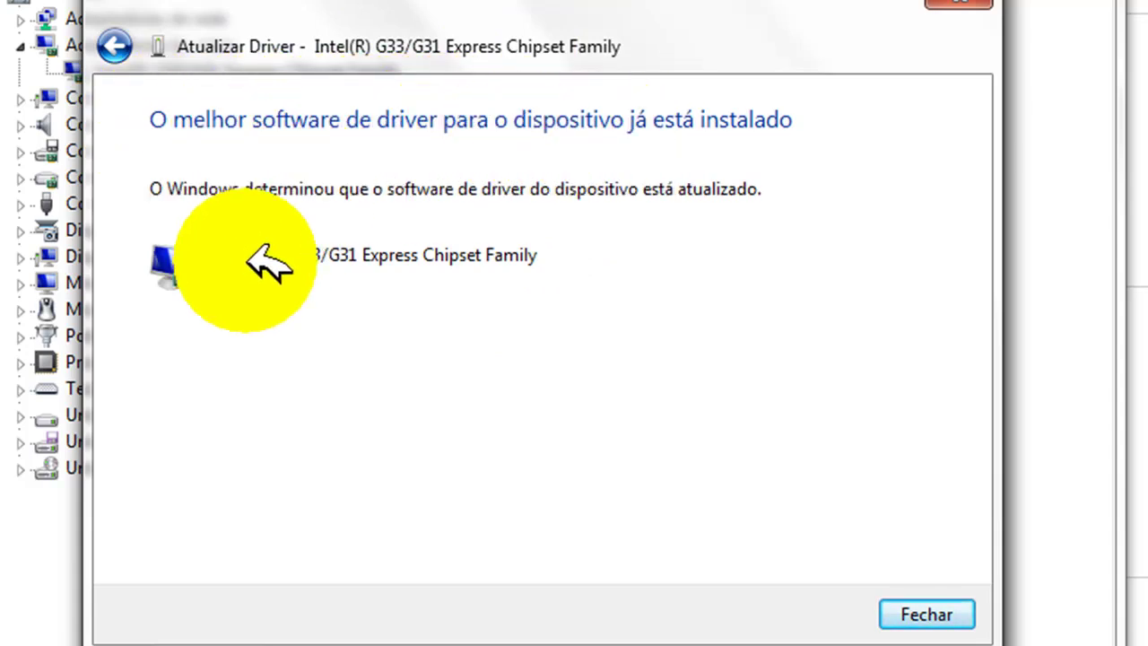
pyautogui.moveTo(648, 7); pyautogui.dragTo(680, 7)
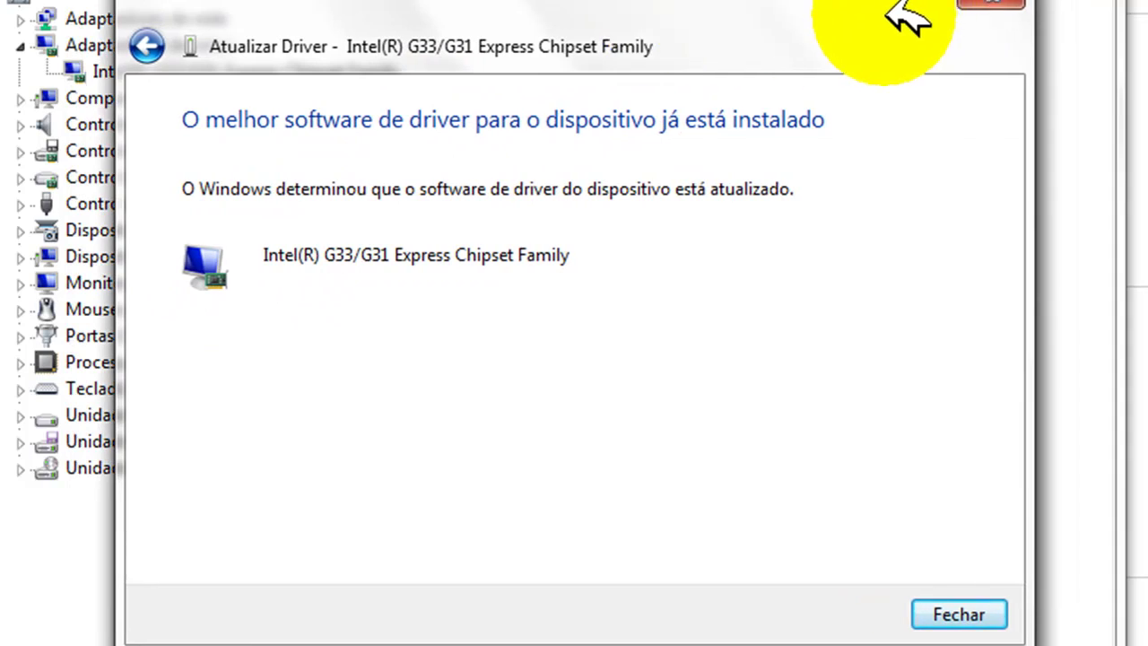
pyautogui.click(1022, 7)
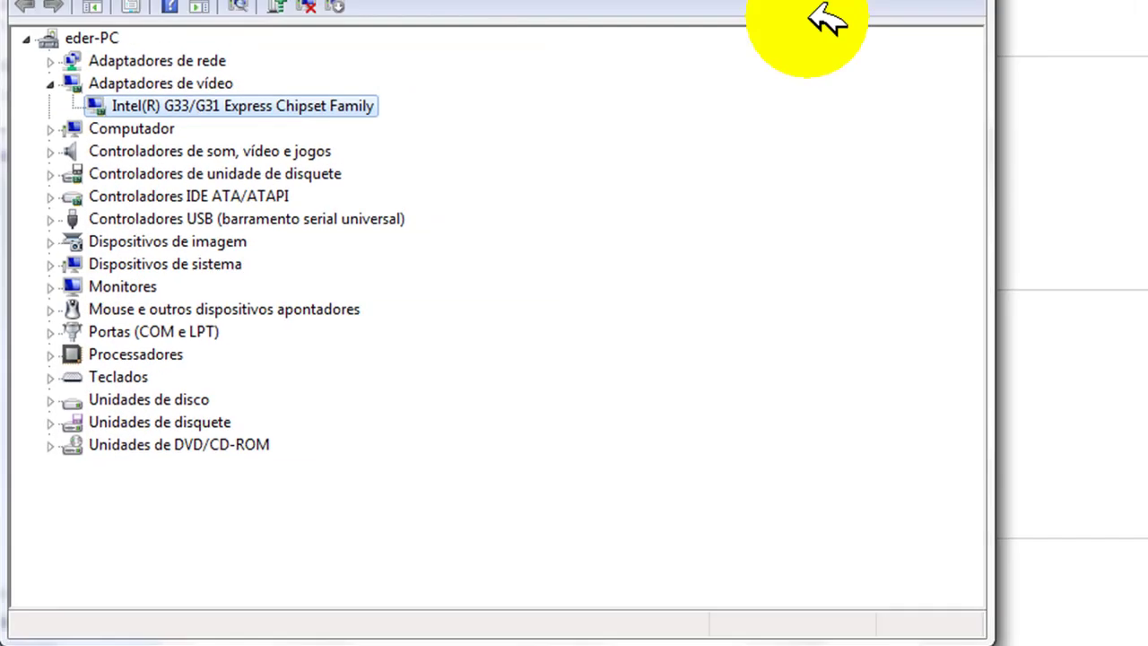
# Collapse the video adapters category and close the Device Manager and System windows.
pyautogui.click(101, 146)
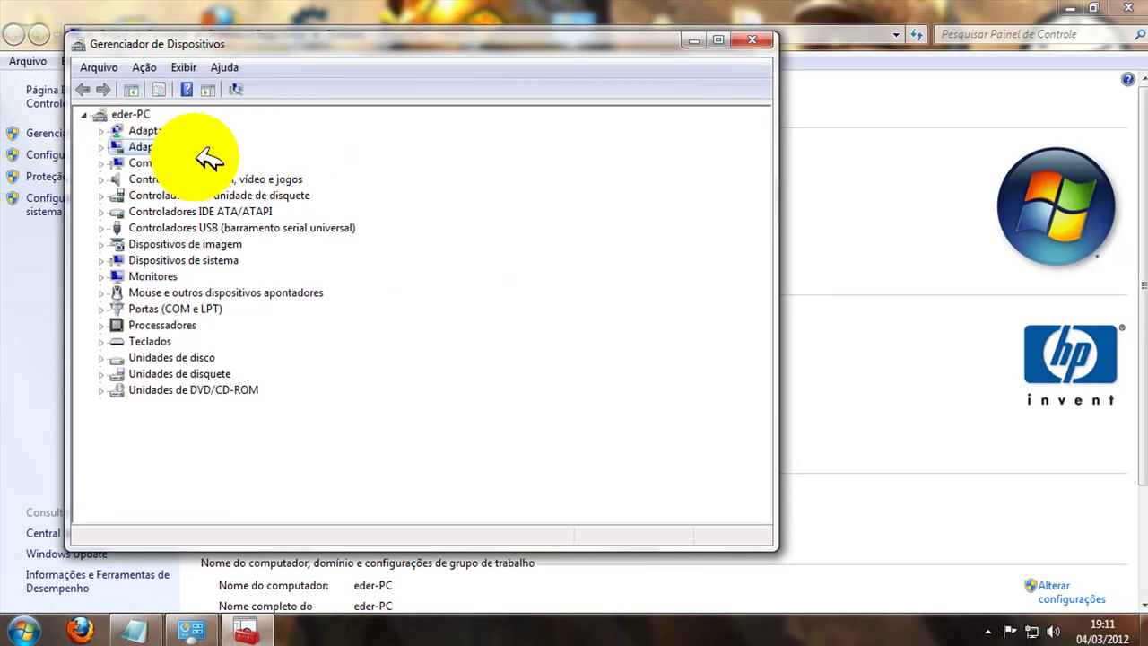
pyautogui.click(770, 41)
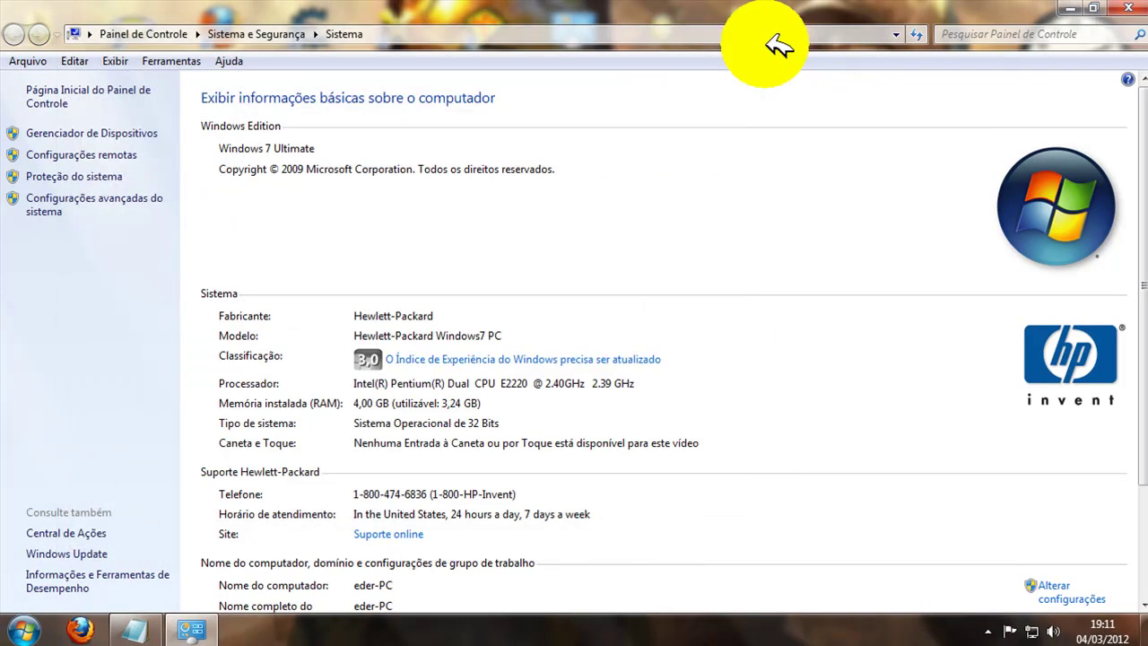
pyautogui.click(1138, 8)
# Copy the NVIDIA driver download address from the Notepad note and minimize the note.
pyautogui.moveTo(869, 110); pyautogui.dragTo(776, 386)
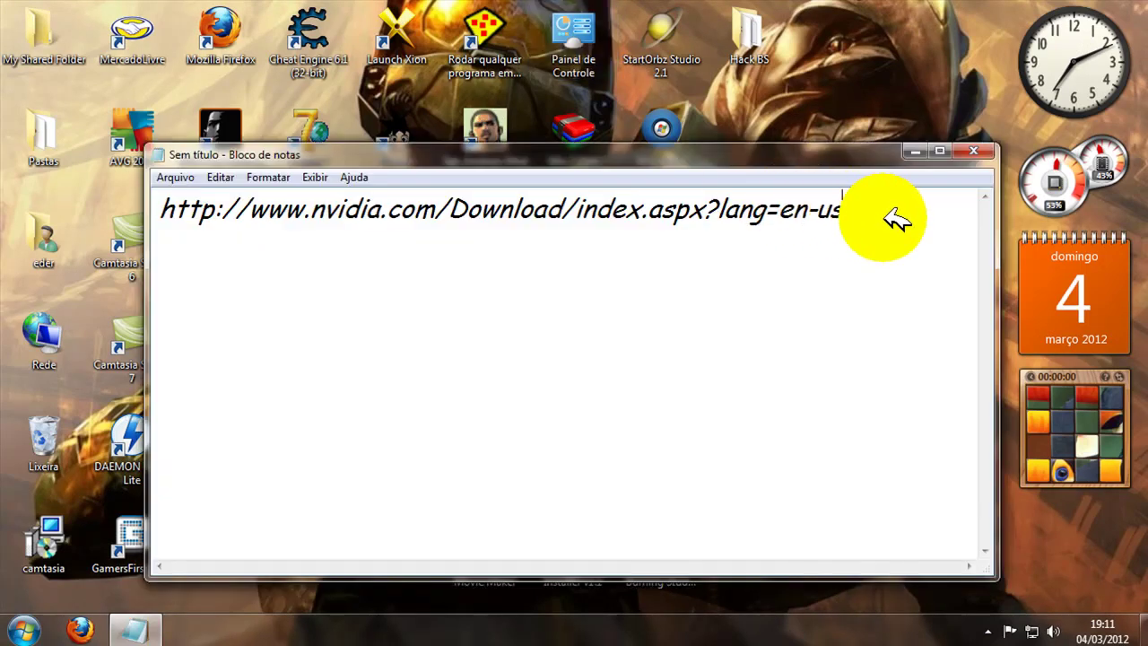
pyautogui.moveTo(866, 214); pyautogui.dragTo(175, 215)
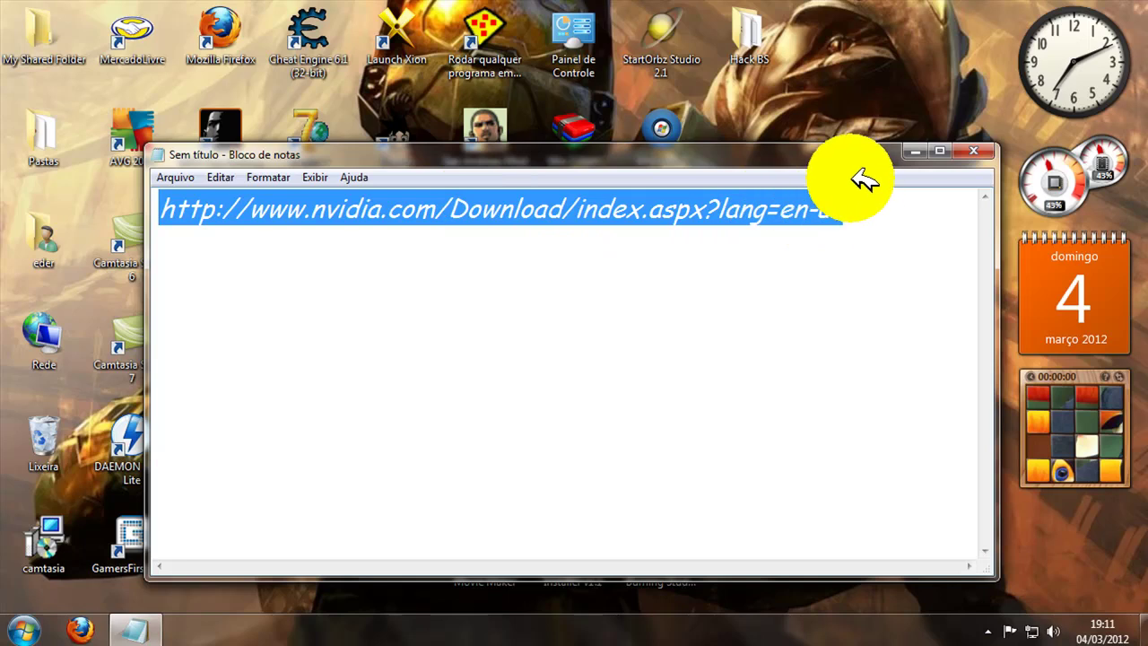
pyautogui.click(916, 151)
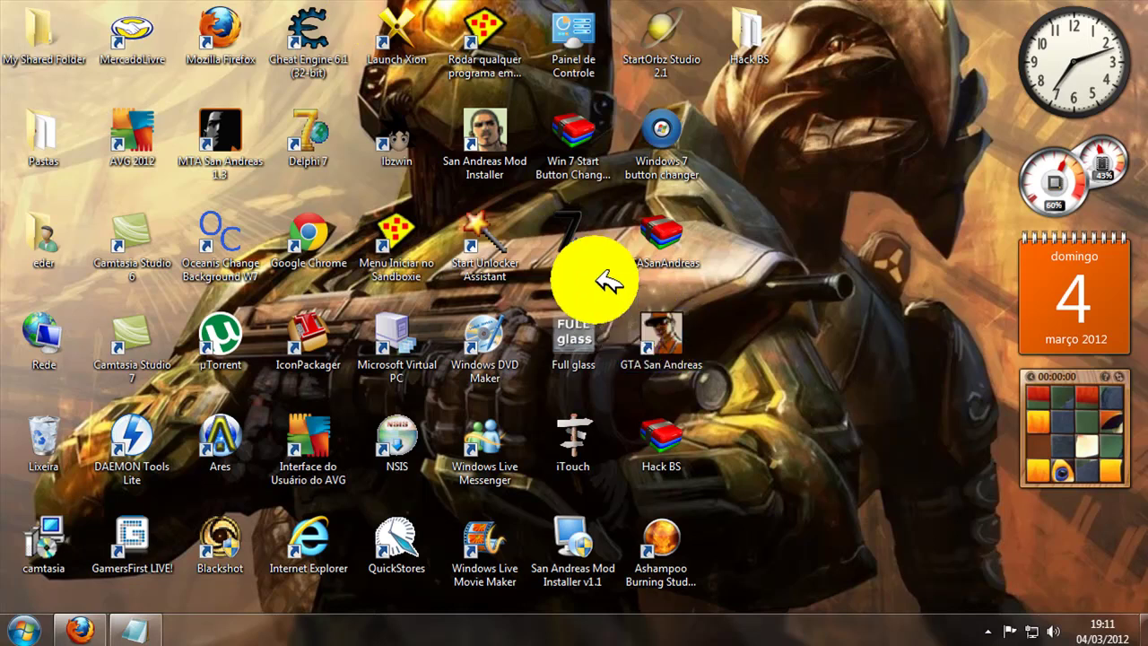
pyautogui.click(592, 329)
pyautogui.click(270, 41)
pyautogui.rightClick(403, 41)
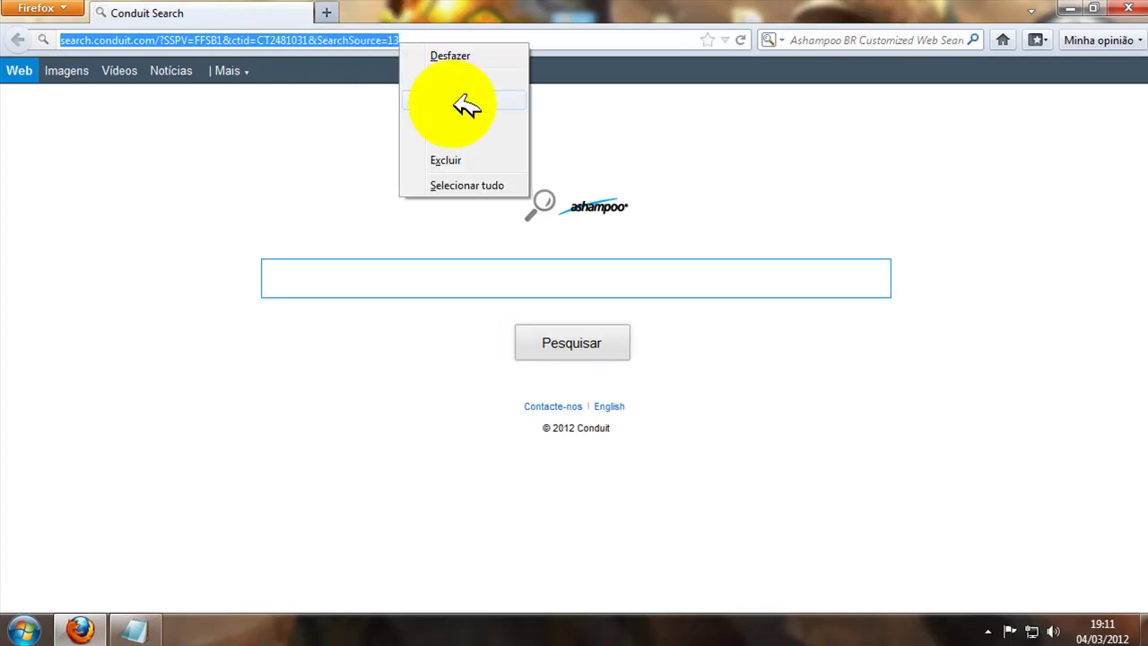
pyautogui.click(477, 122)
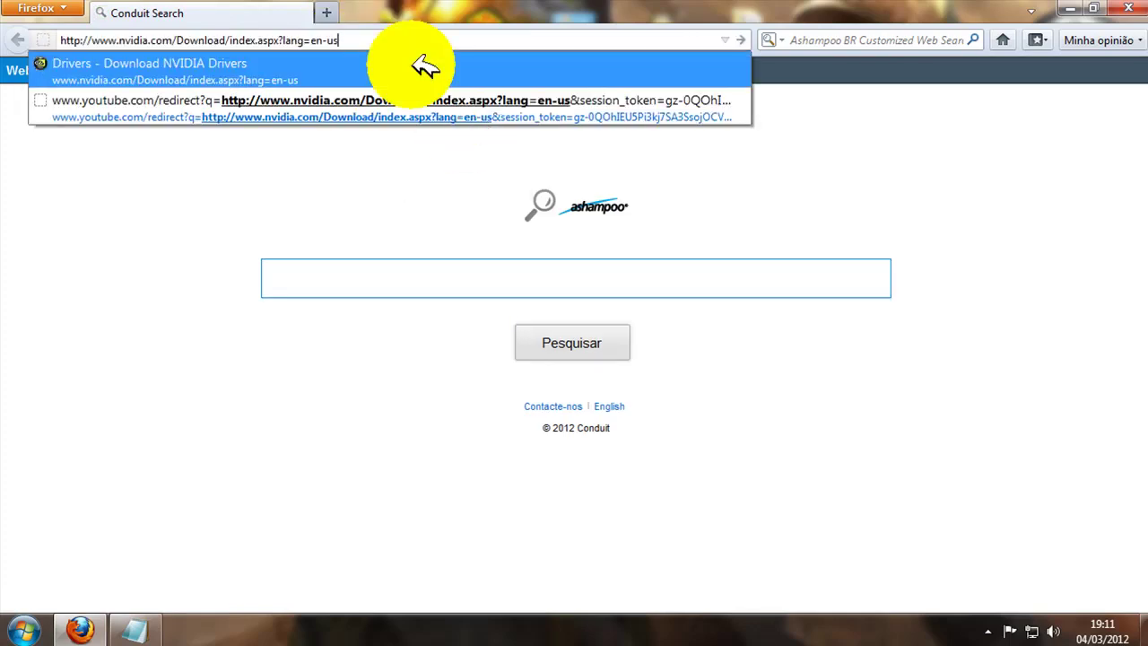
pyautogui.click(422, 65)
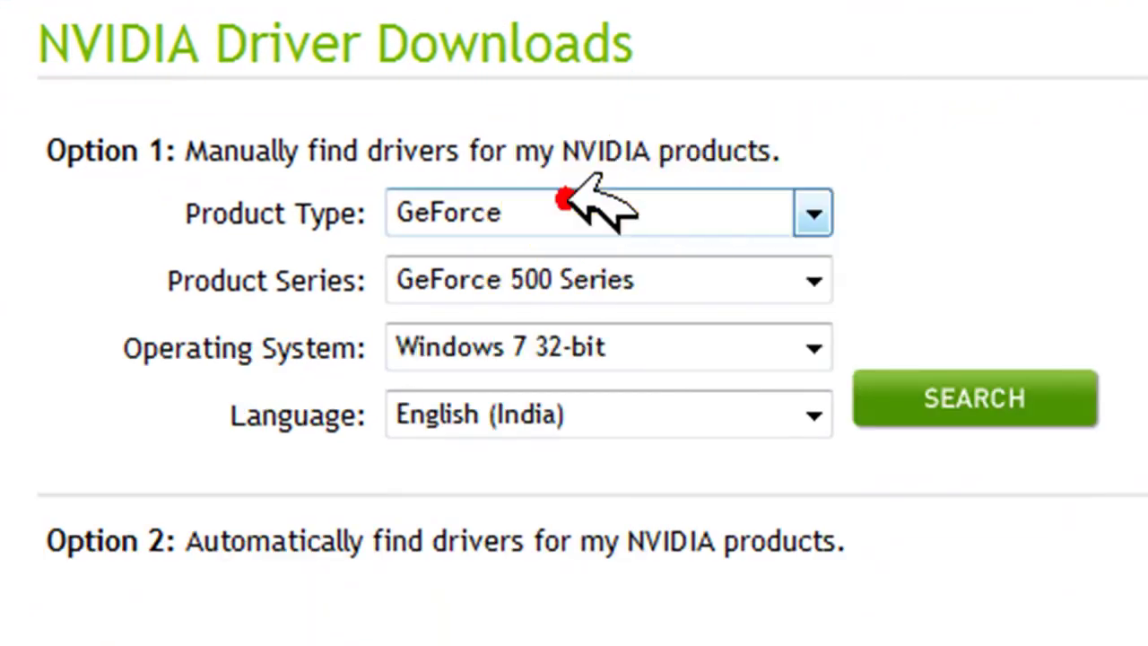
# Choose GeForce as the product type, keeping GeForce 500 Series as the series and Windows 7 32-bit as the operating system.
pyautogui.click(574, 206)
pyautogui.click(562, 193)
pyautogui.click(569, 205)
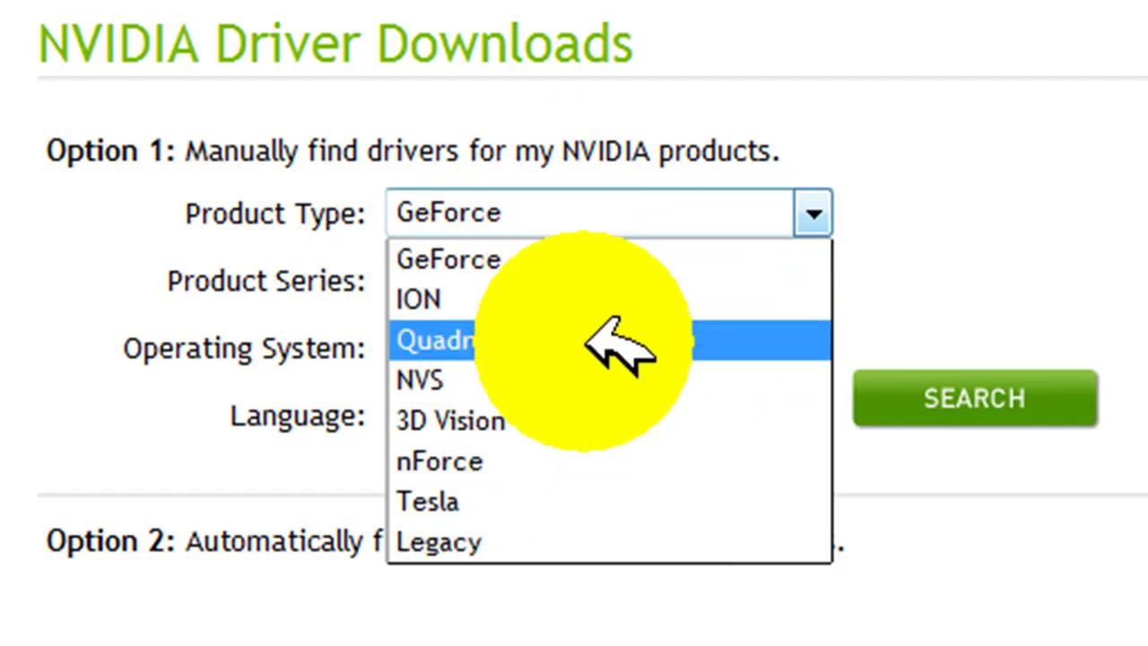
pyautogui.click(648, 252)
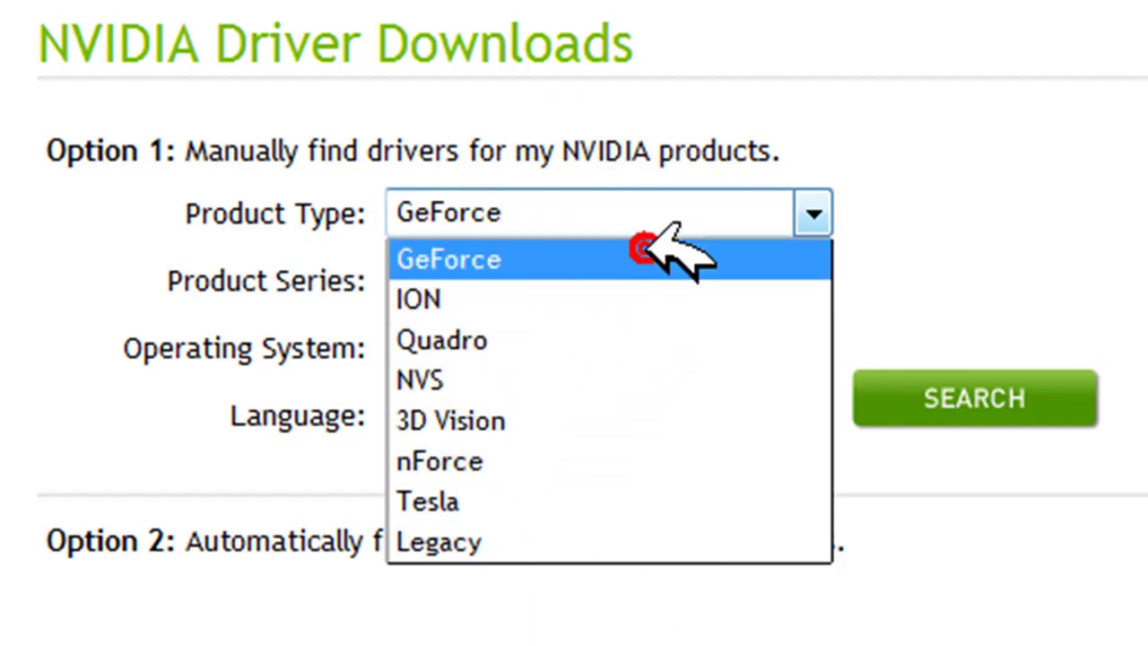
pyautogui.click(642, 280)
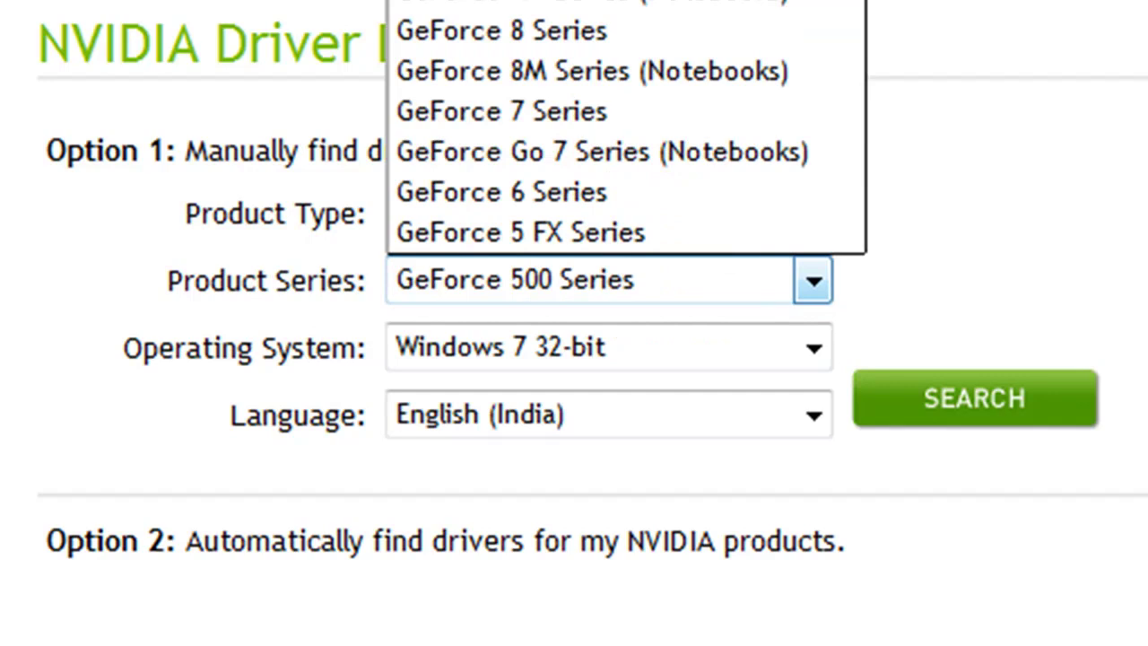
pyautogui.press('Escape')
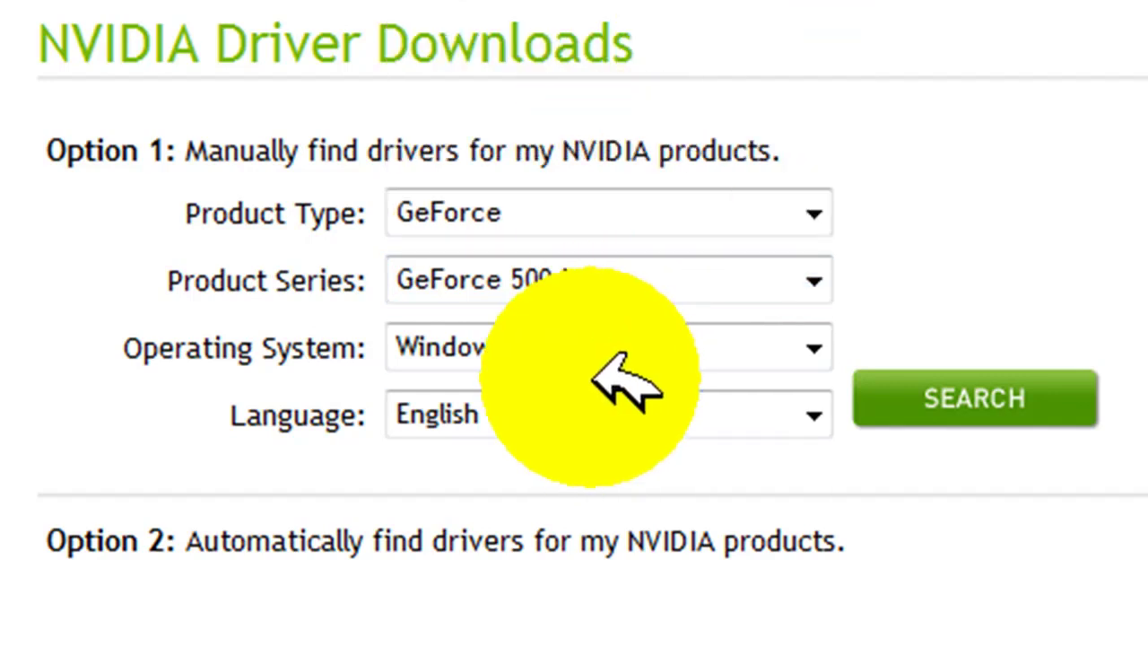
pyautogui.click(599, 360)
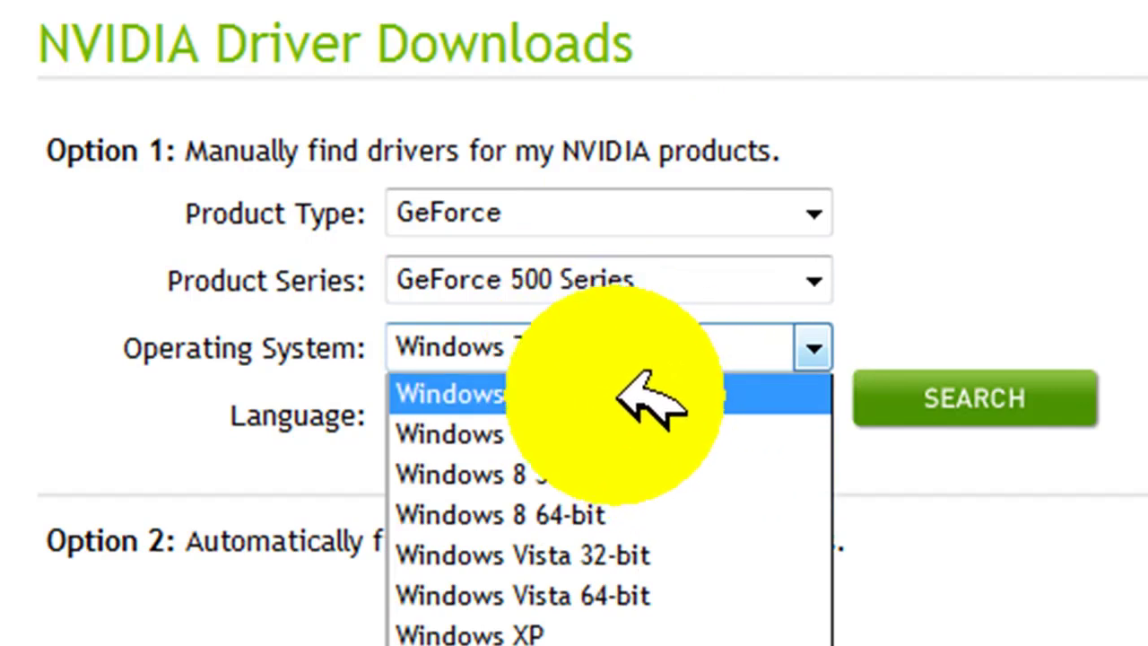
pyautogui.click(260, 386)
# Set the driver language to Português (Brazil) and search for matching drivers.
pyautogui.click(626, 415)
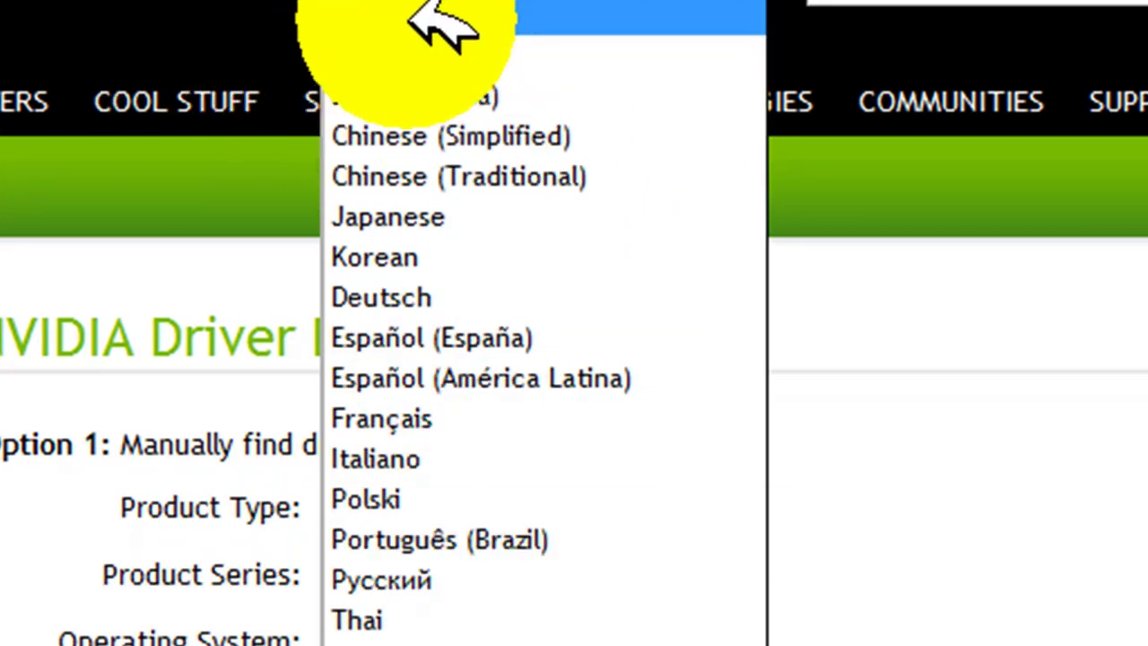
pyautogui.click(204, 639)
pyautogui.click(740, 399)
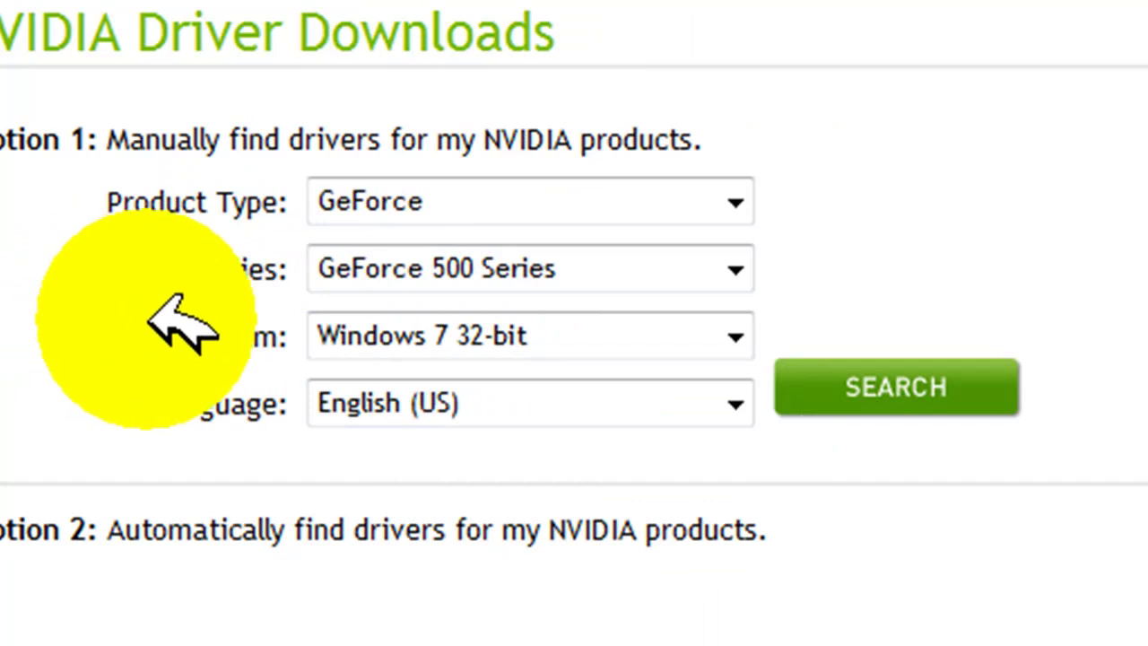
pyautogui.click(404, 406)
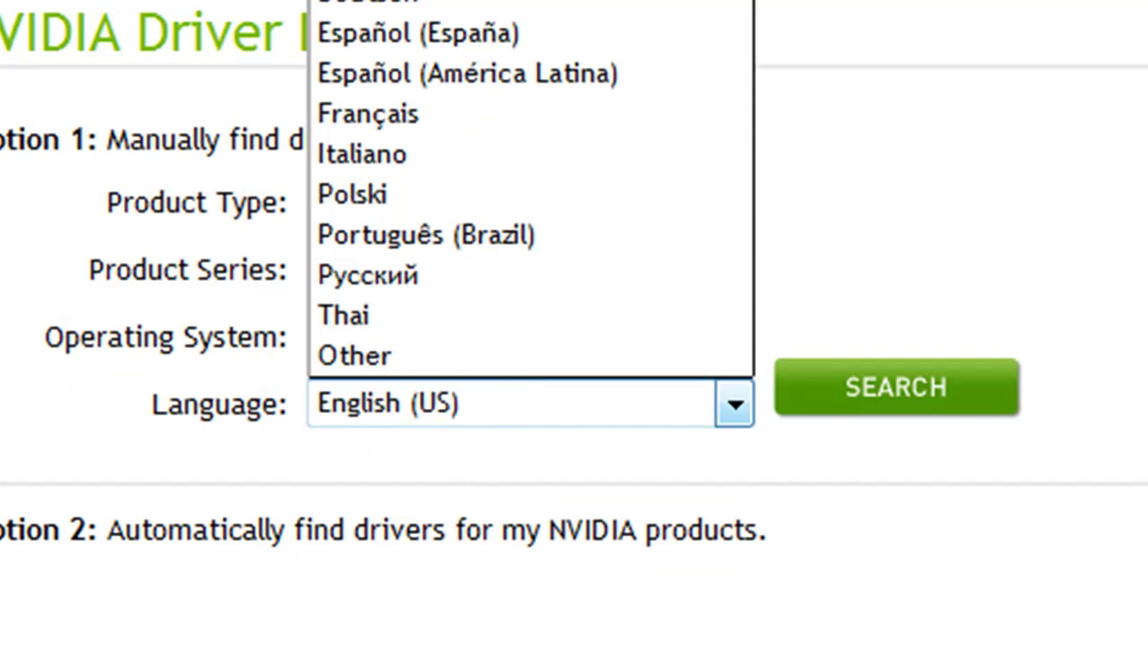
pyautogui.click(513, 236)
pyautogui.click(915, 384)
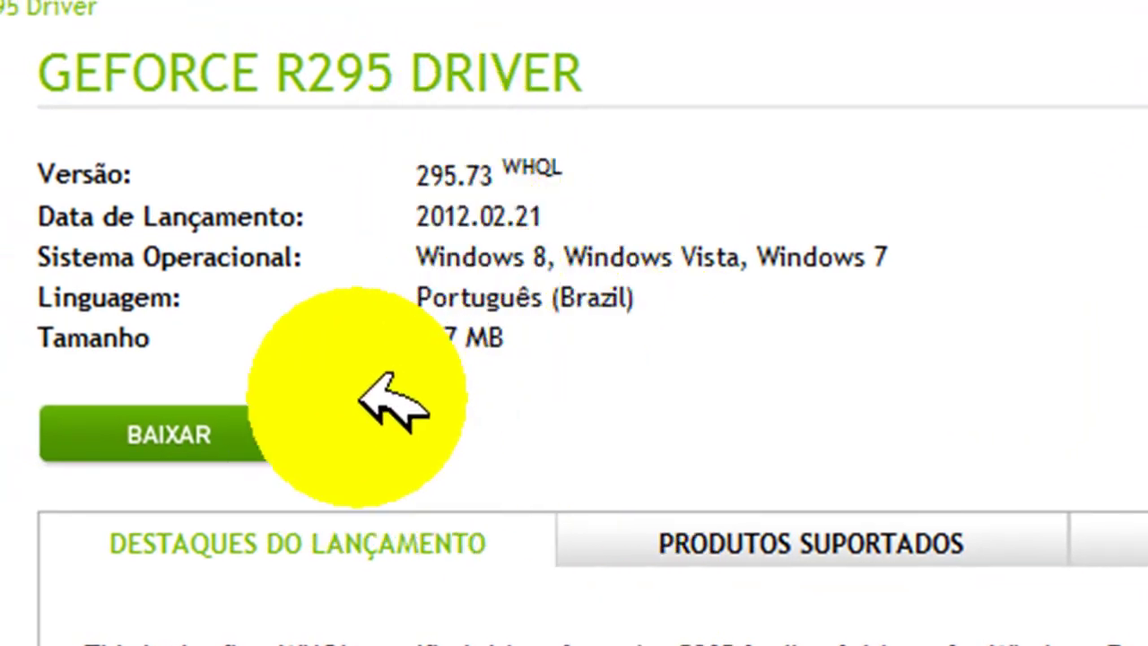
# Accept the NVIDIA license and download the GeForce R295 driver installer 295.73-desktop-win7-winvista-32bit-international-whql.exe.
pyautogui.click(188, 436)
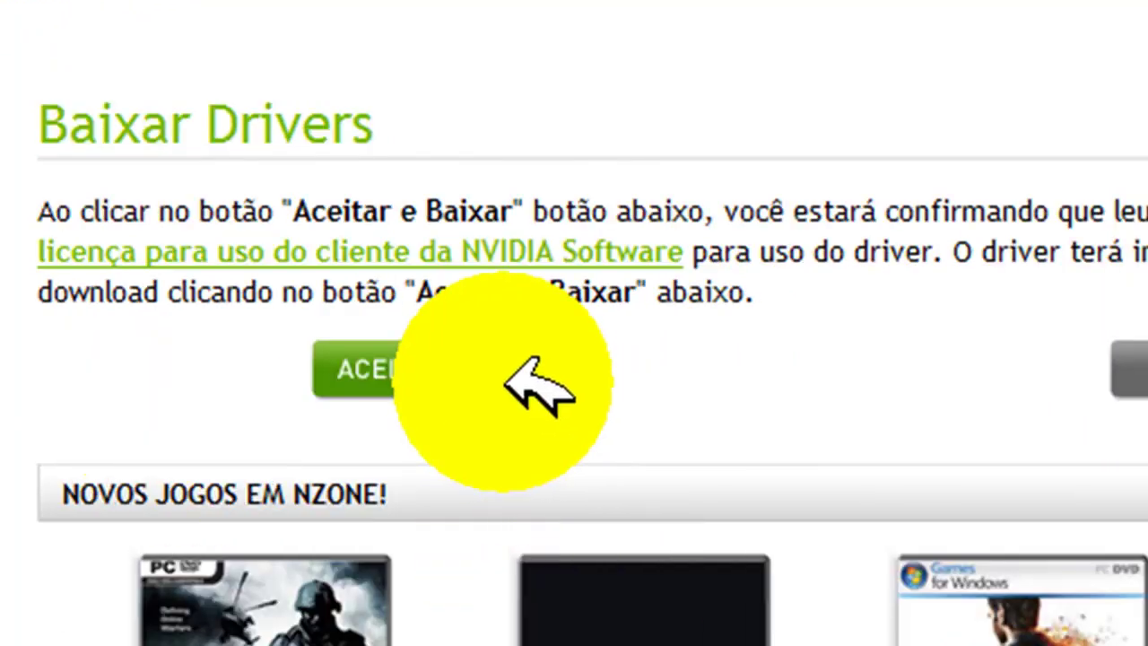
pyautogui.click(508, 377)
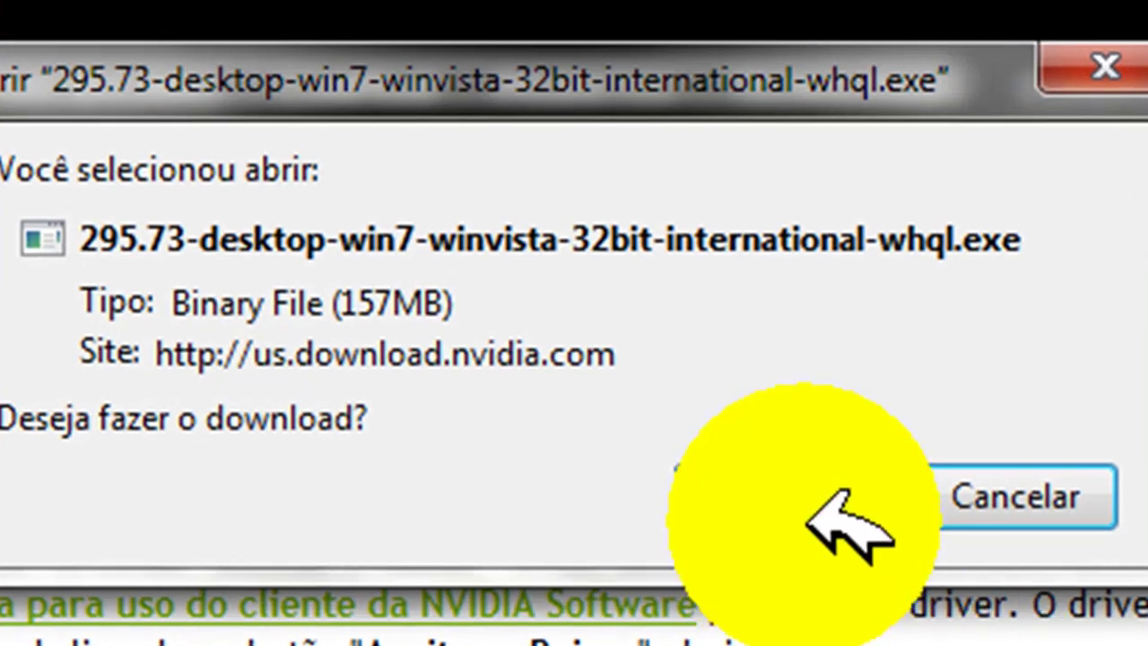
pyautogui.click(803, 516)
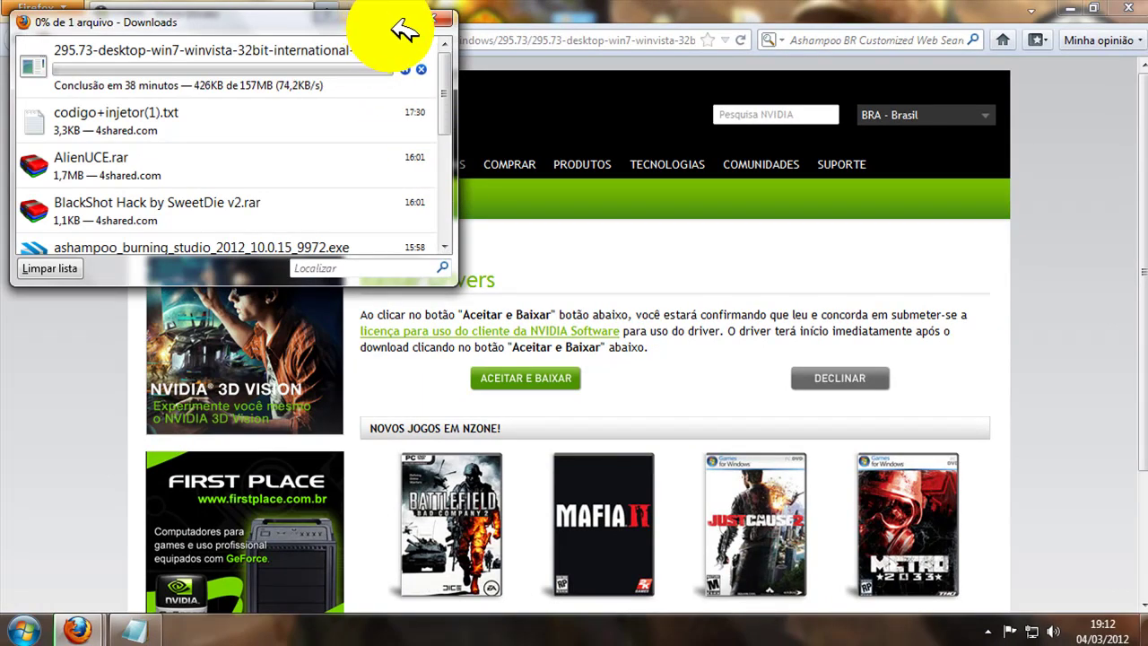
pyautogui.click(996, 630)
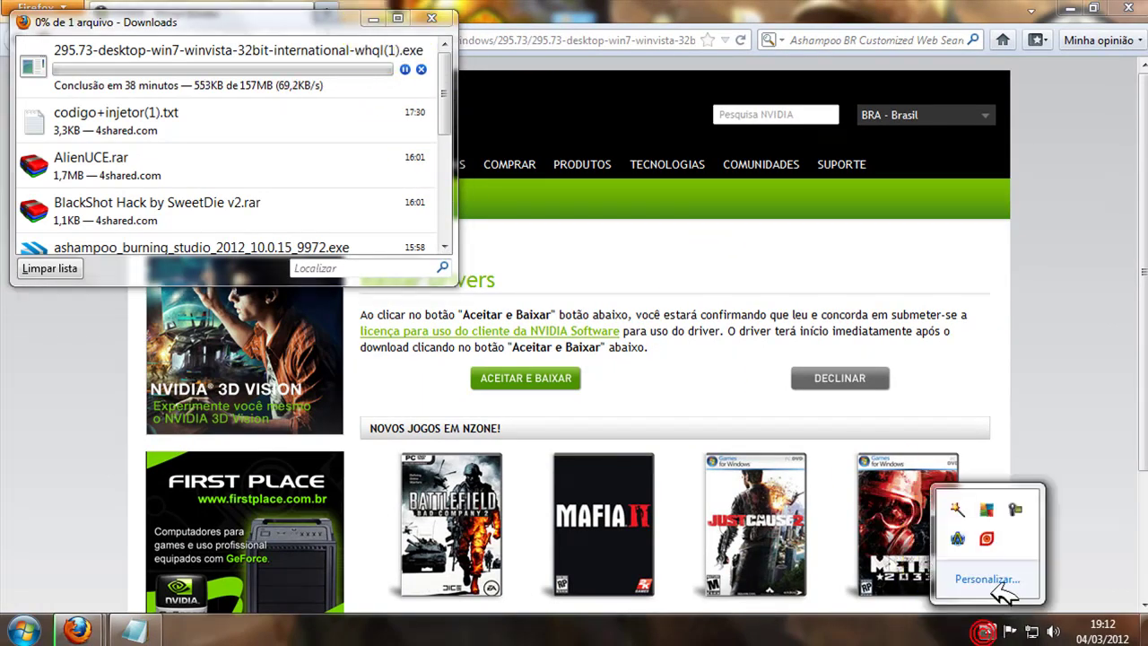
pyautogui.click(1016, 508)
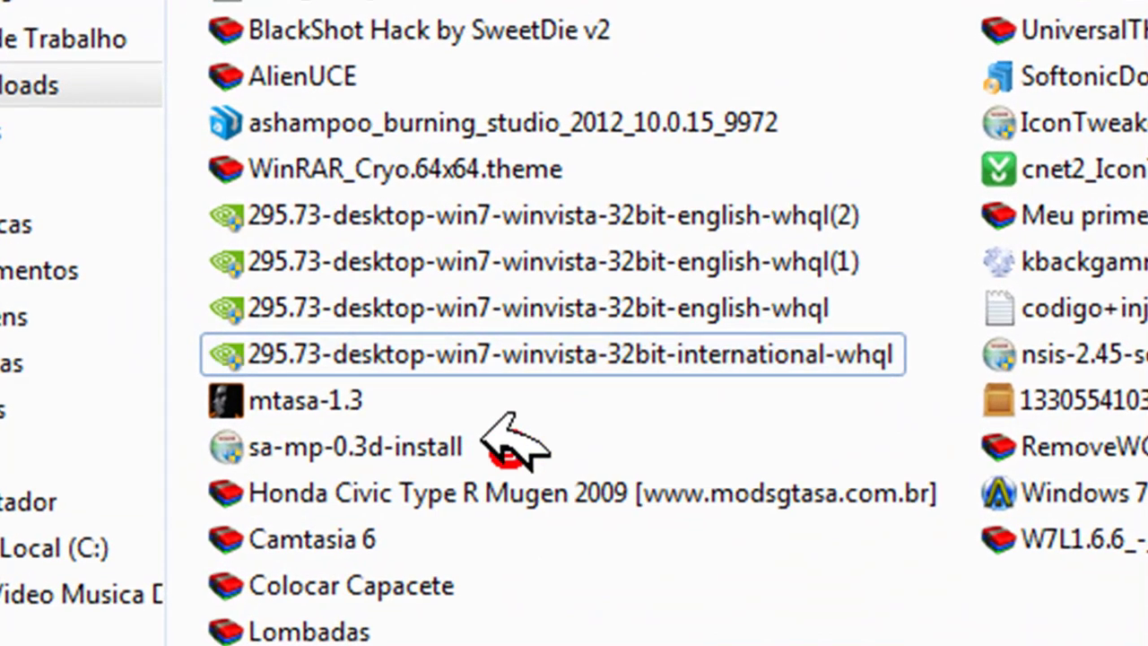
# Run 295.73-desktop-win7-winvista-32bit-international-whql from Downloads and extract its driver files to the proposed International folder.
pyautogui.click(484, 444)
pyautogui.click(395, 404)
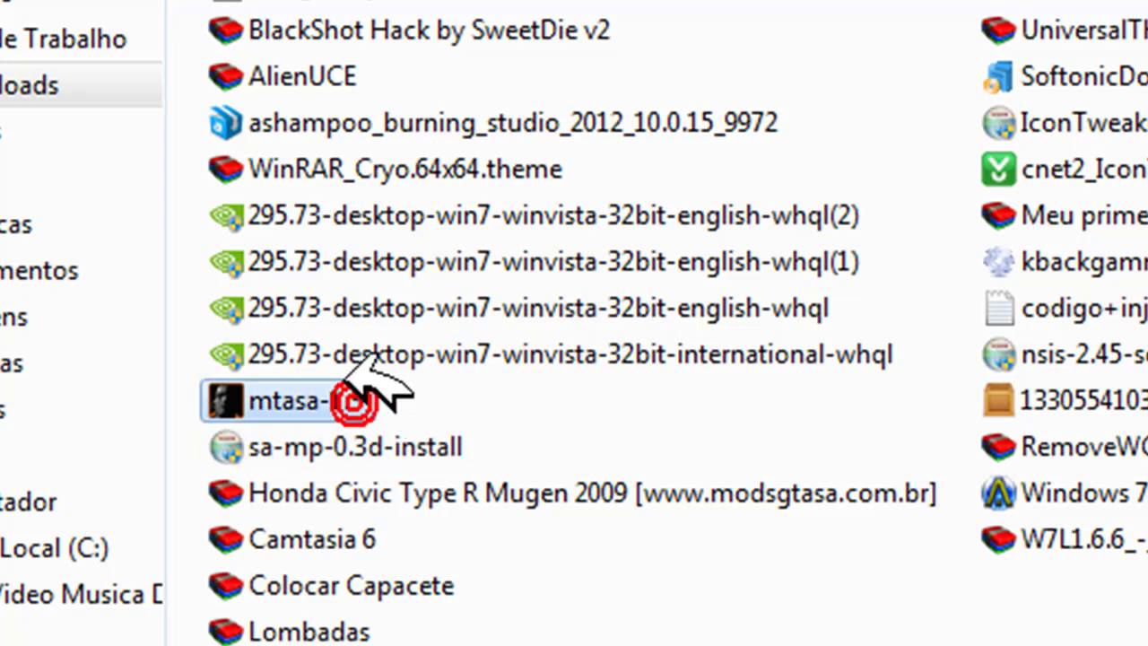
pyautogui.click(303, 354)
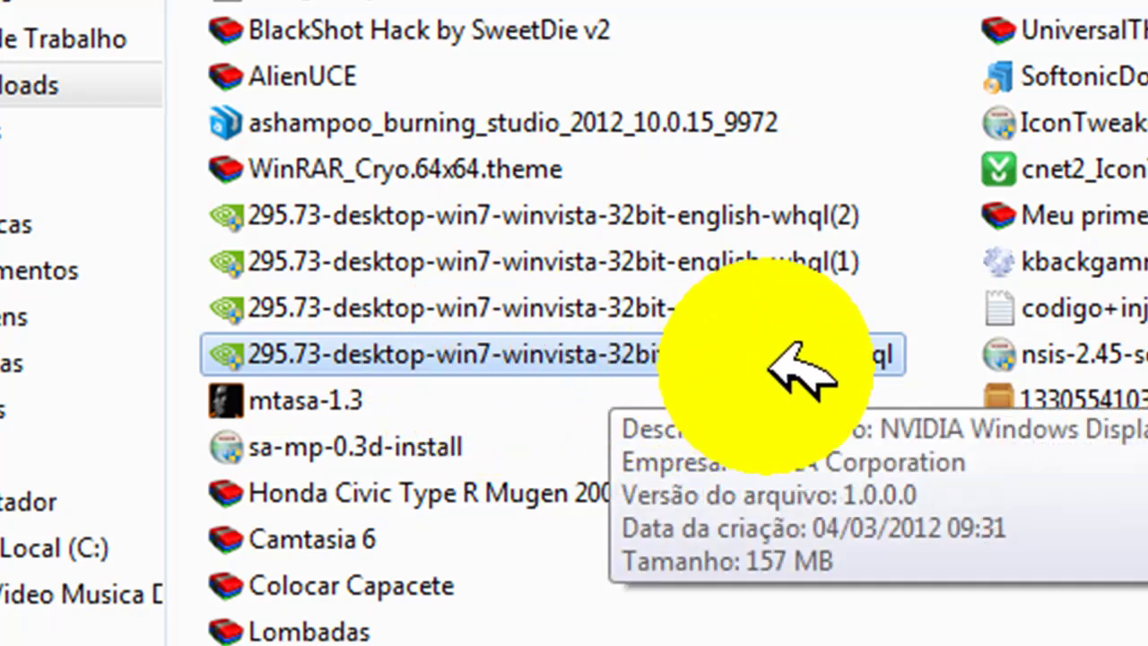
pyautogui.click(749, 307)
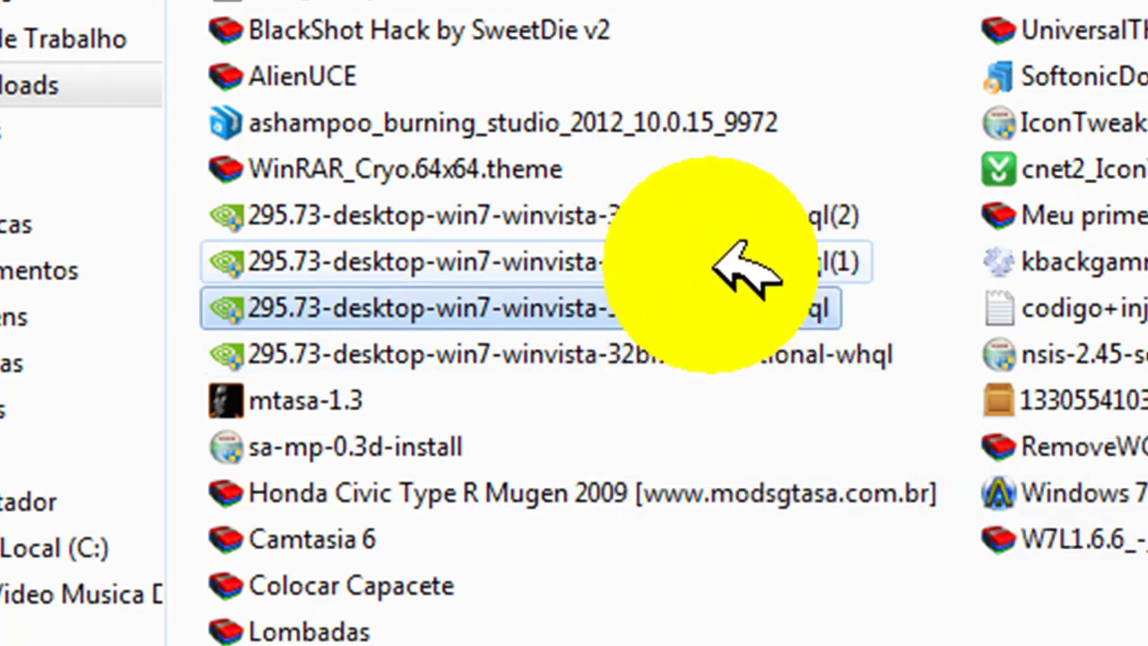
pyautogui.click(727, 262)
pyautogui.click(762, 215)
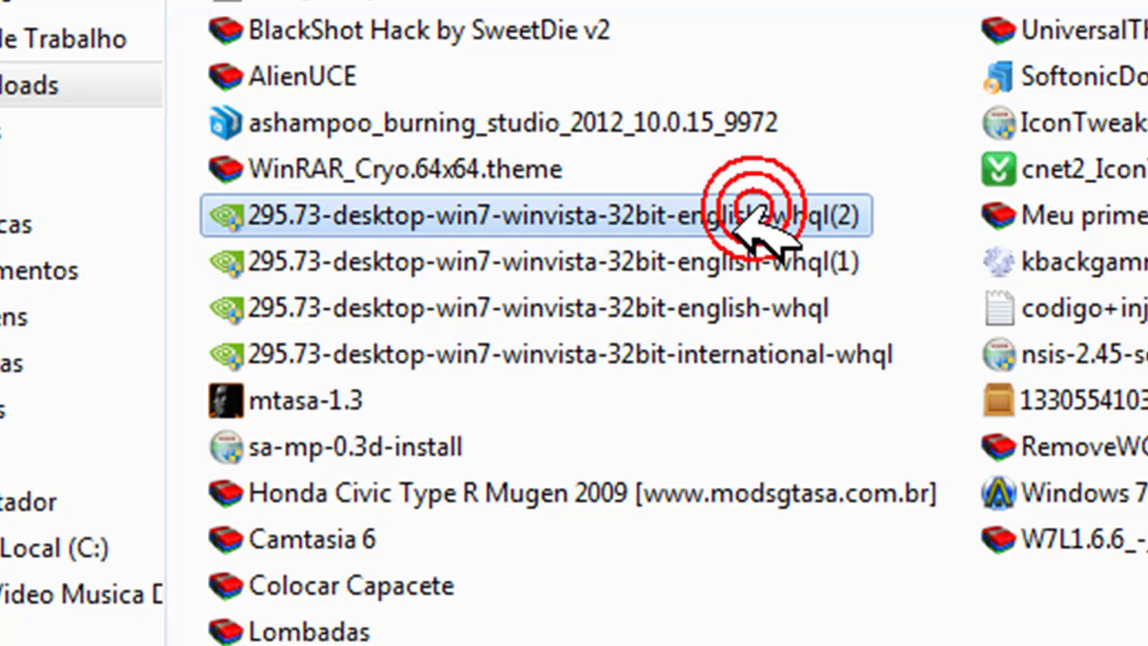
pyautogui.click(772, 345)
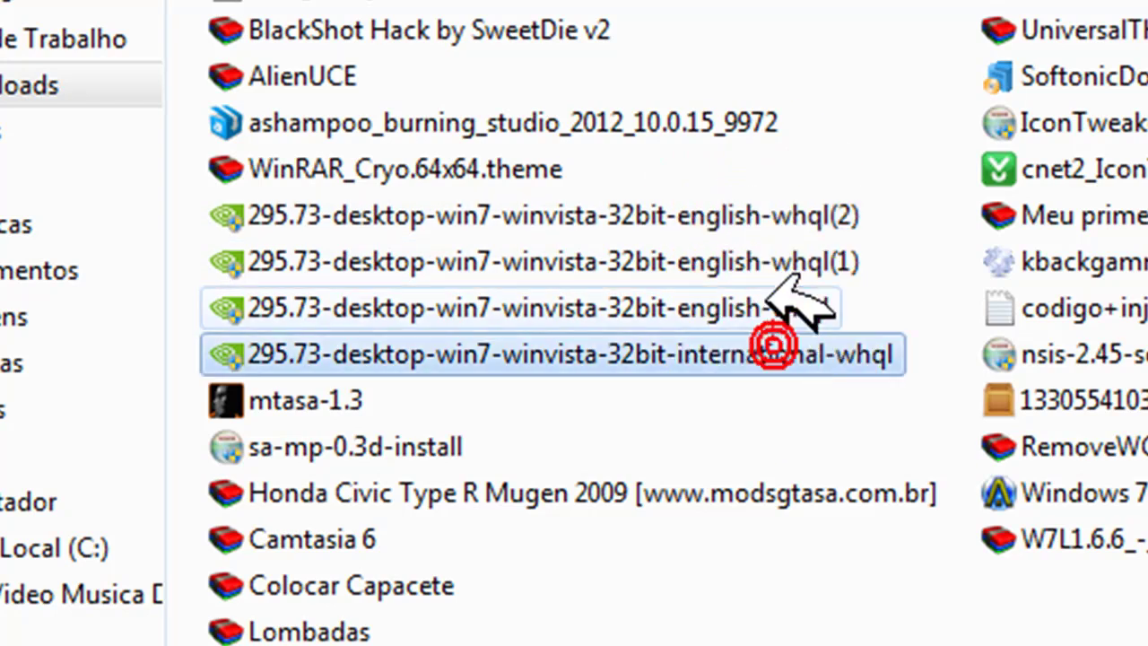
pyautogui.click(739, 341)
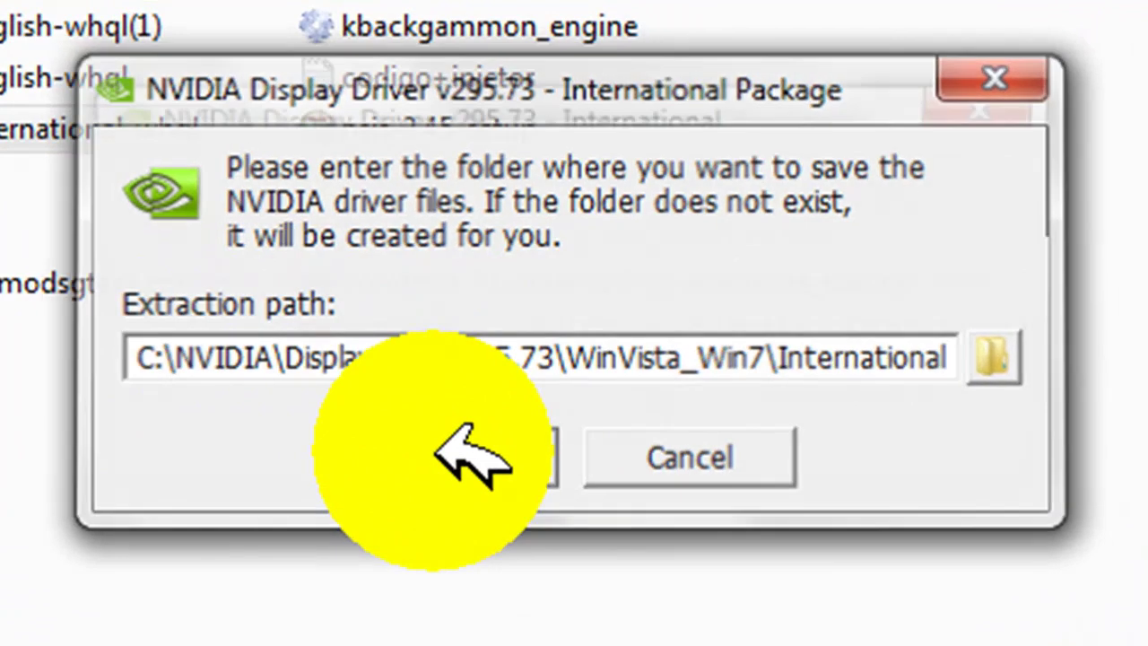
pyautogui.click(473, 455)
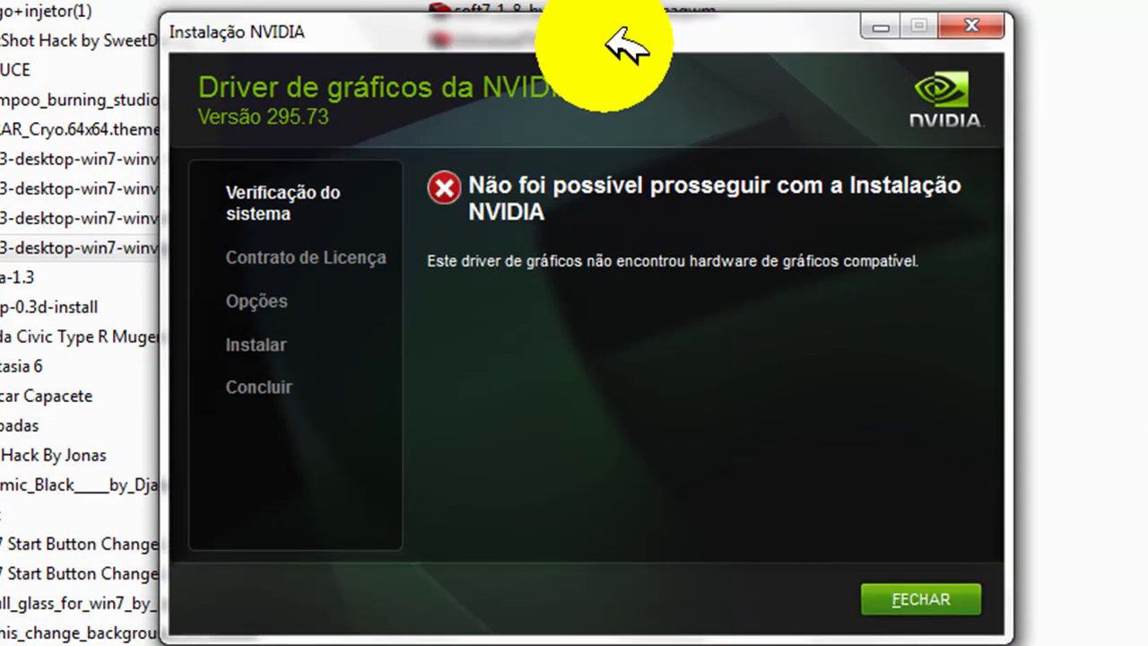
# Close the NVIDIA installer and the Downloads folder window.
pyautogui.moveTo(612, 40); pyautogui.dragTo(613, 28)
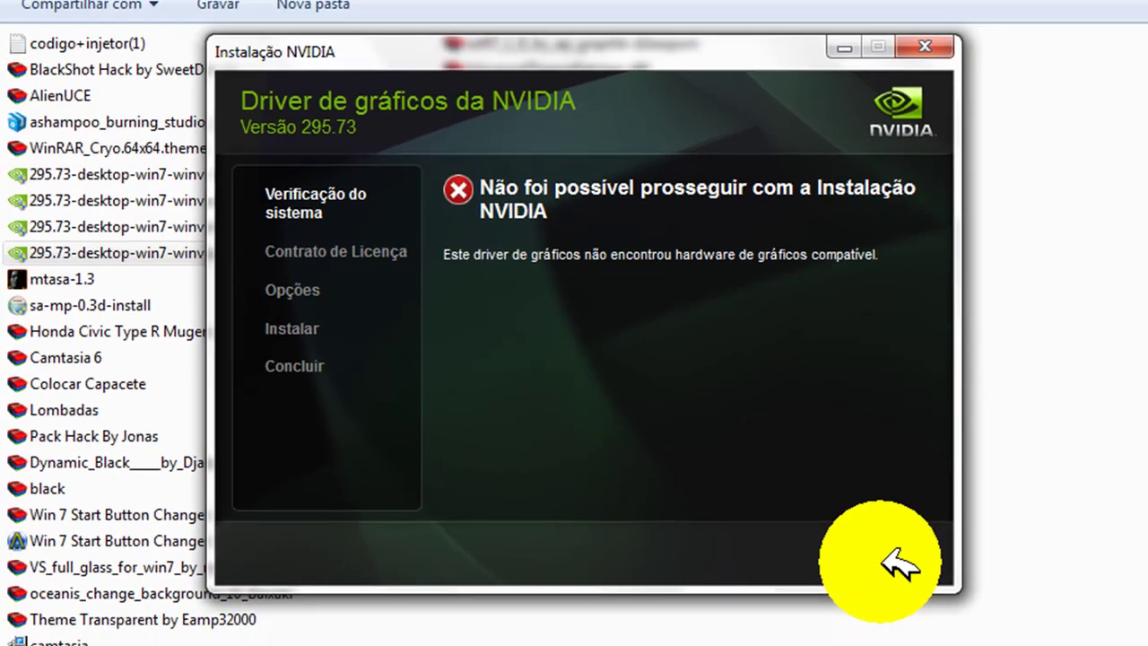
pyautogui.click(924, 590)
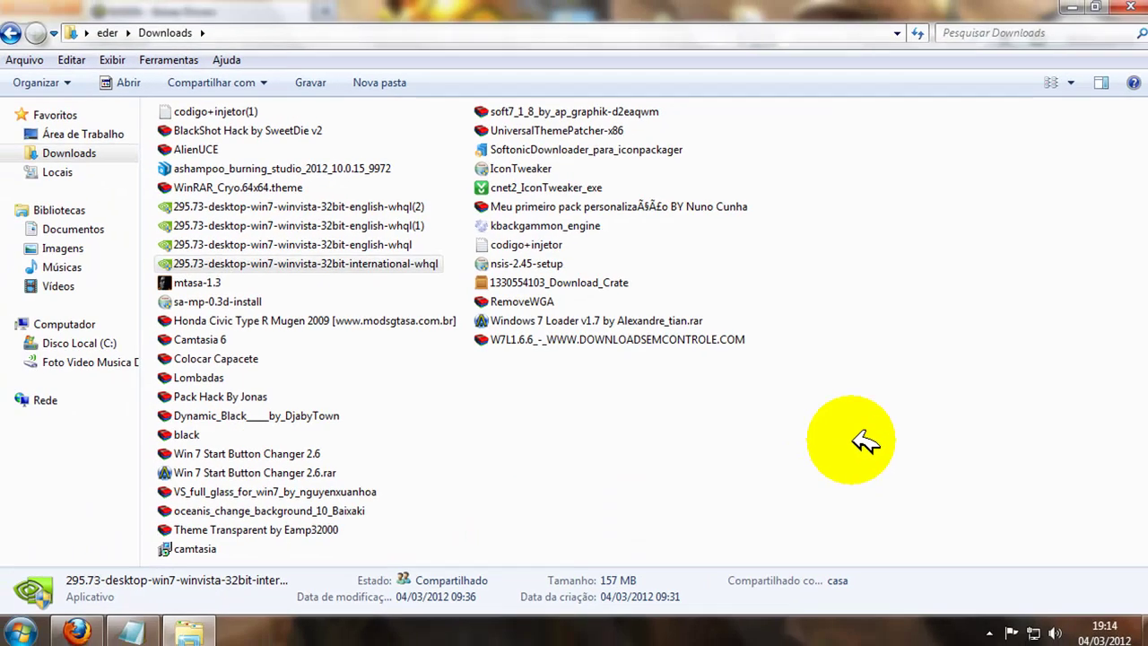
pyautogui.click(510, 249)
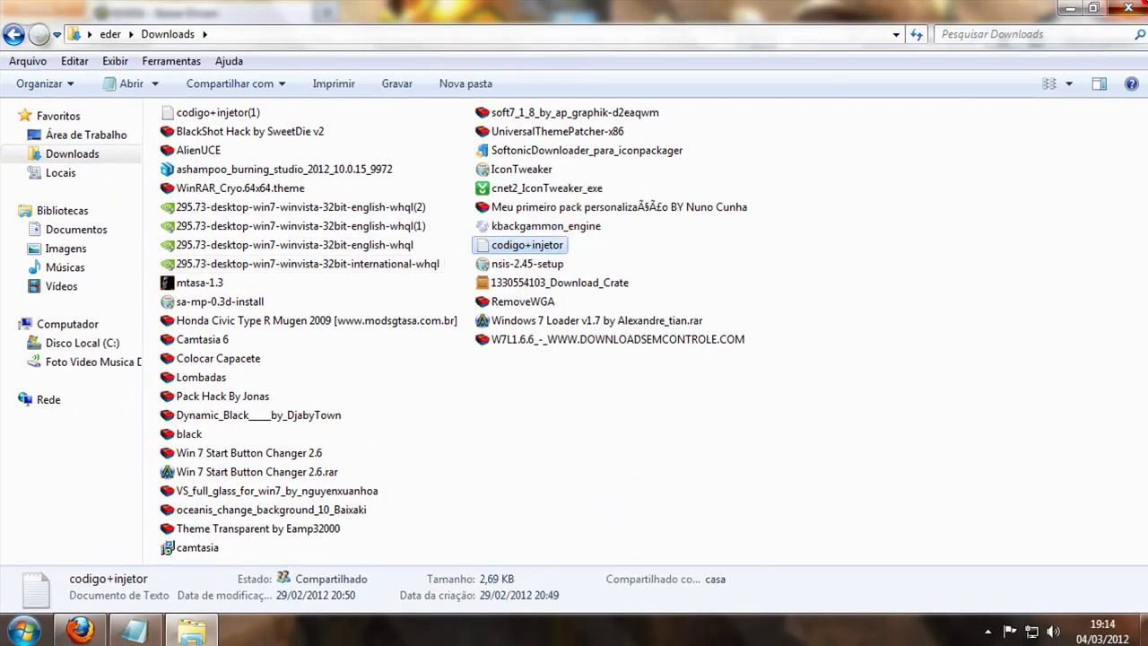
pyautogui.click(1129, 9)
pyautogui.click(1128, 9)
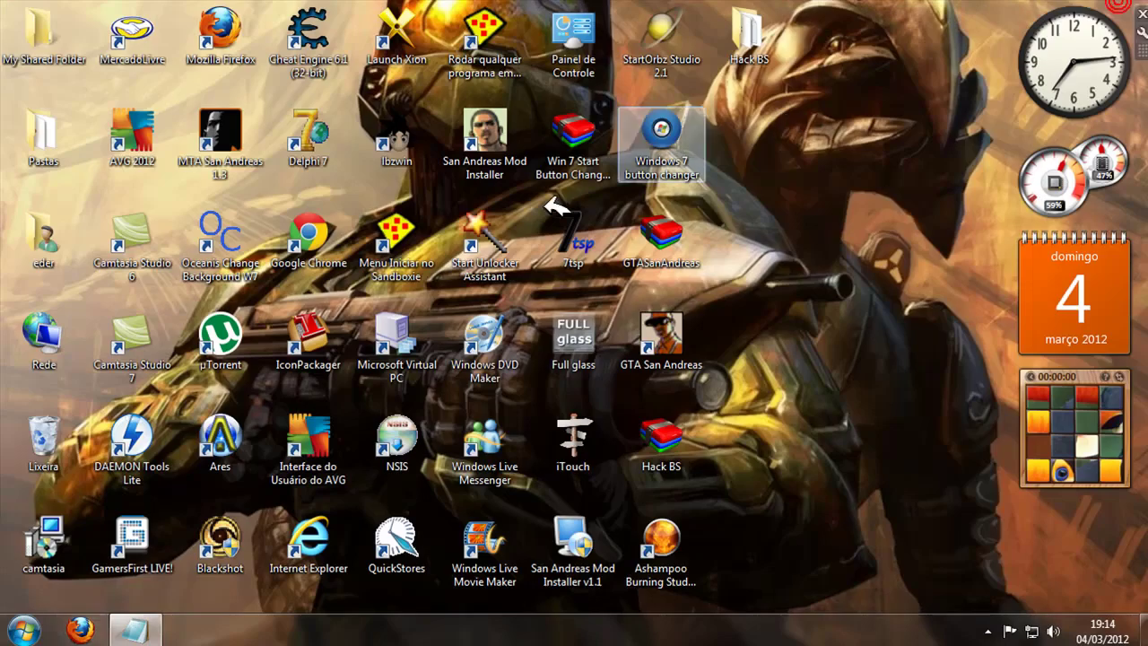
# Open Device Manager from the computer's system properties.
pyautogui.click(24, 631)
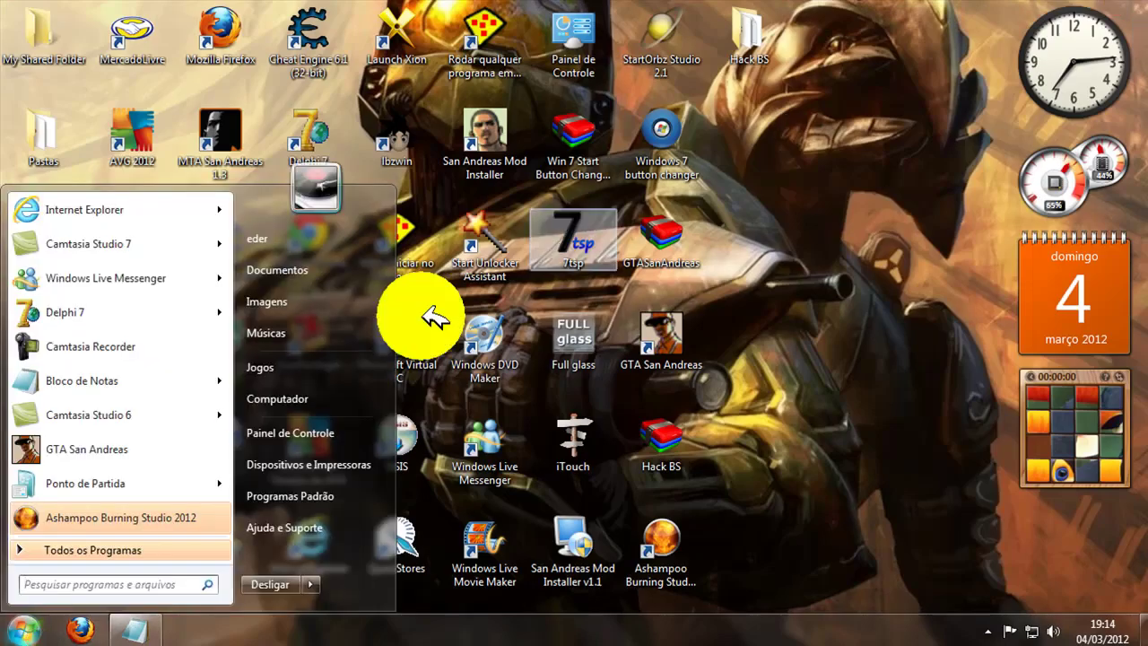
pyautogui.rightClick(256, 395)
pyautogui.click(325, 578)
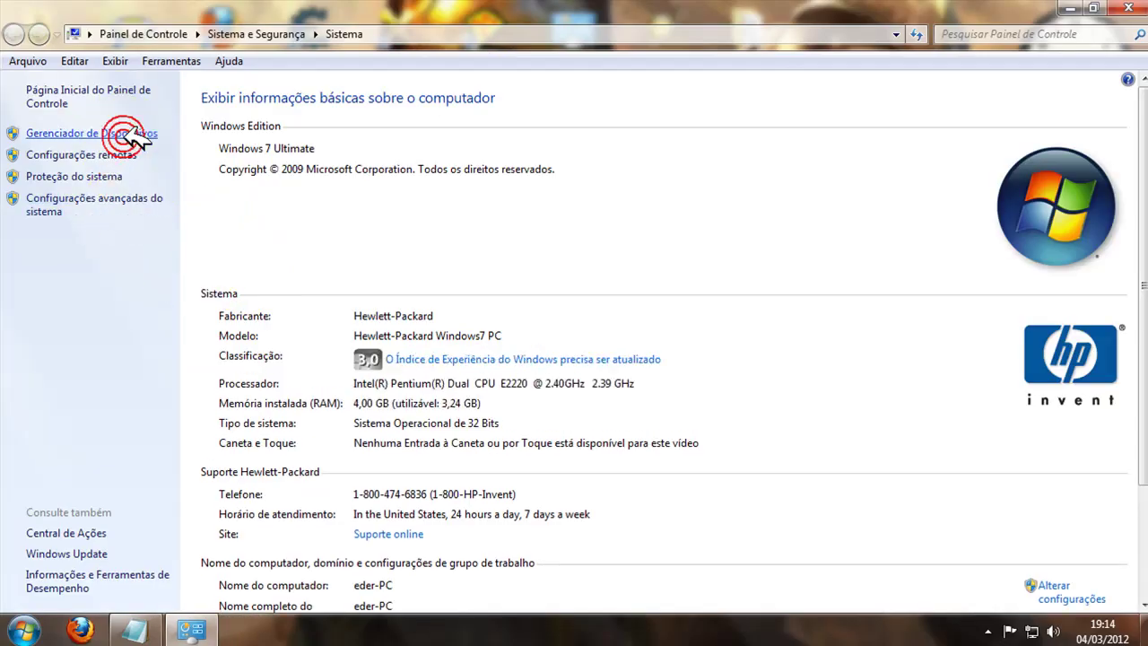
pyautogui.click(132, 135)
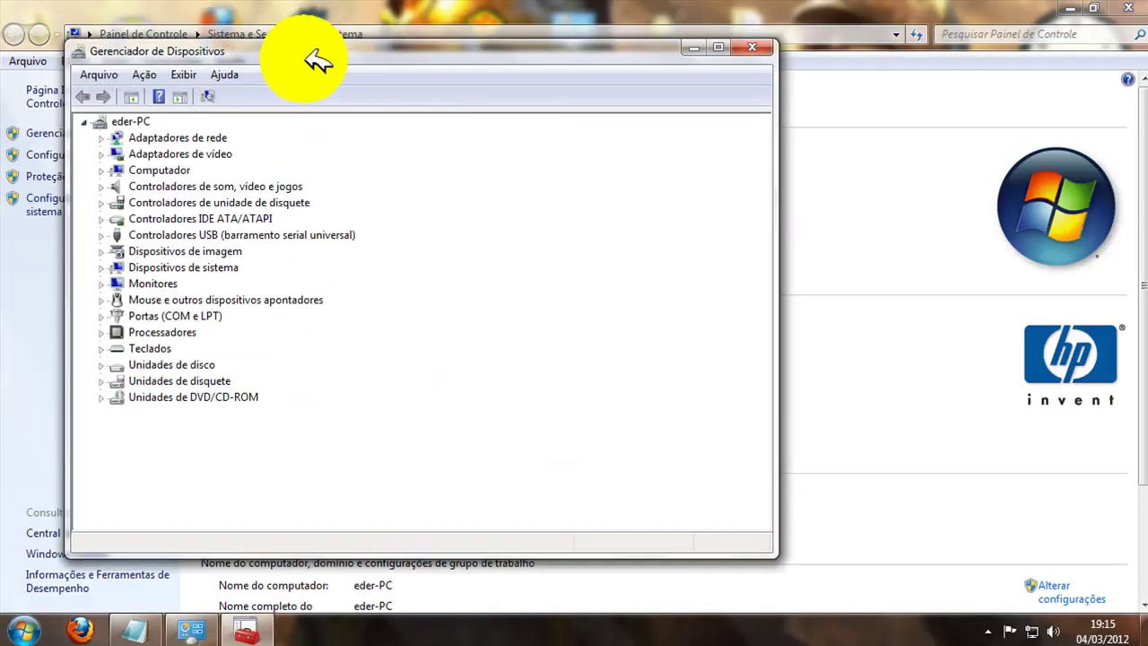
# Start a driver update for the Intel(R) G33/G31 Express Chipset Family video adapter, choosing to locate the driver software on the computer.
pyautogui.click(104, 143)
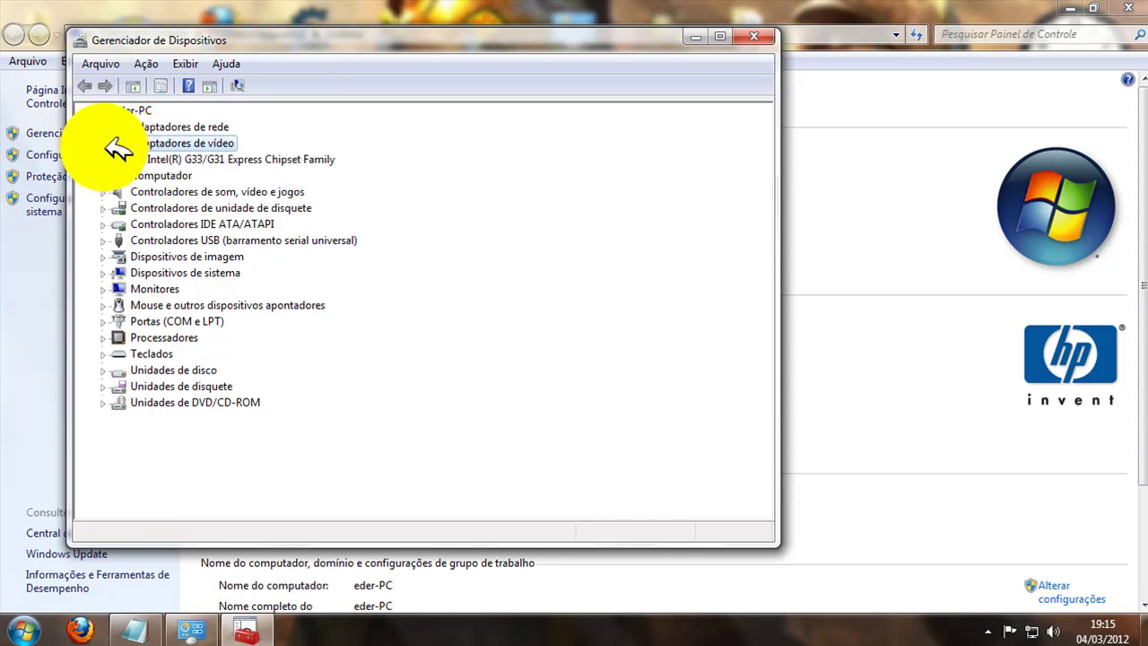
pyautogui.rightClick(194, 159)
pyautogui.click(242, 171)
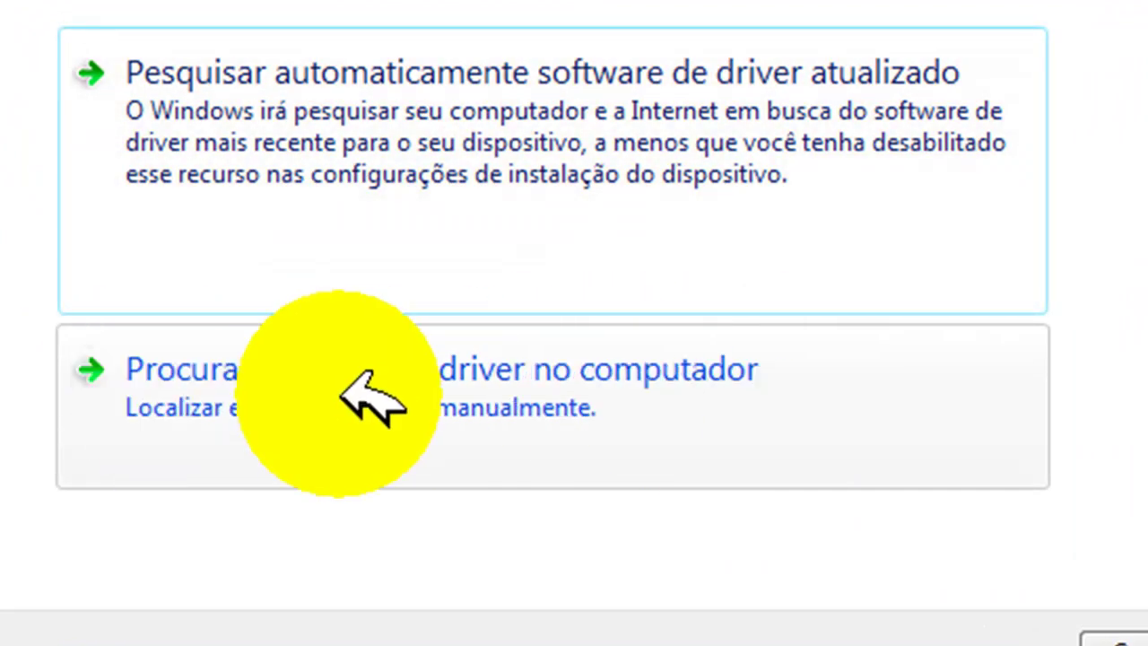
pyautogui.click(684, 429)
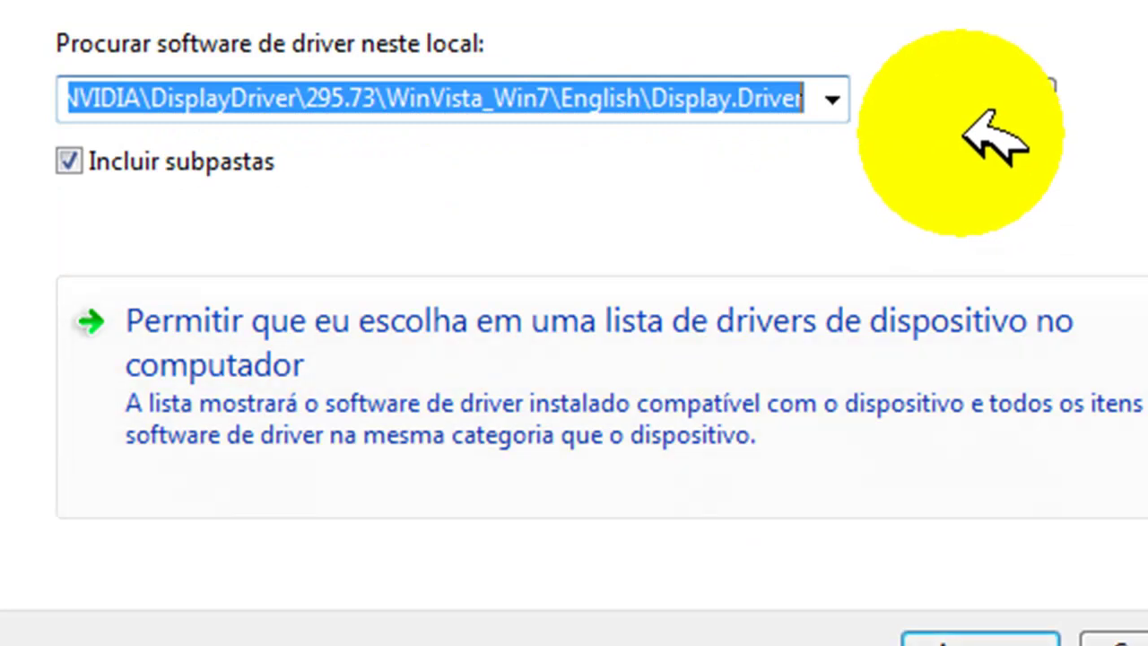
# Browse for the driver location and expand drive C: through NVIDIA, DisplayDriver and 295.73 to WinVista_Win7.
pyautogui.click(1003, 106)
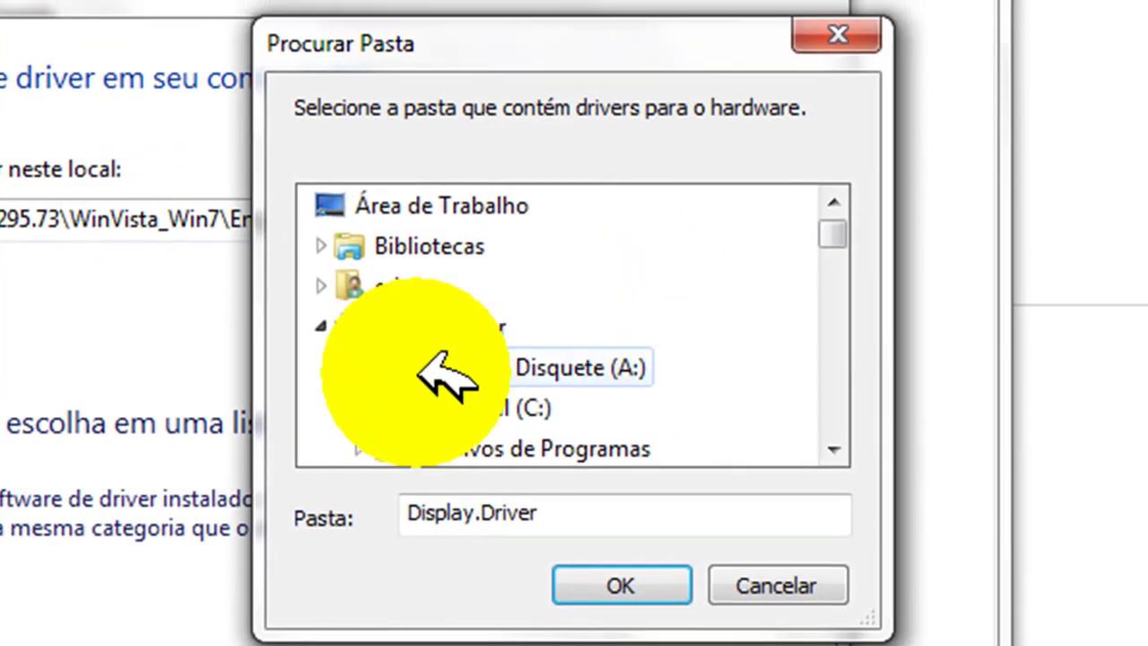
pyautogui.click(359, 409)
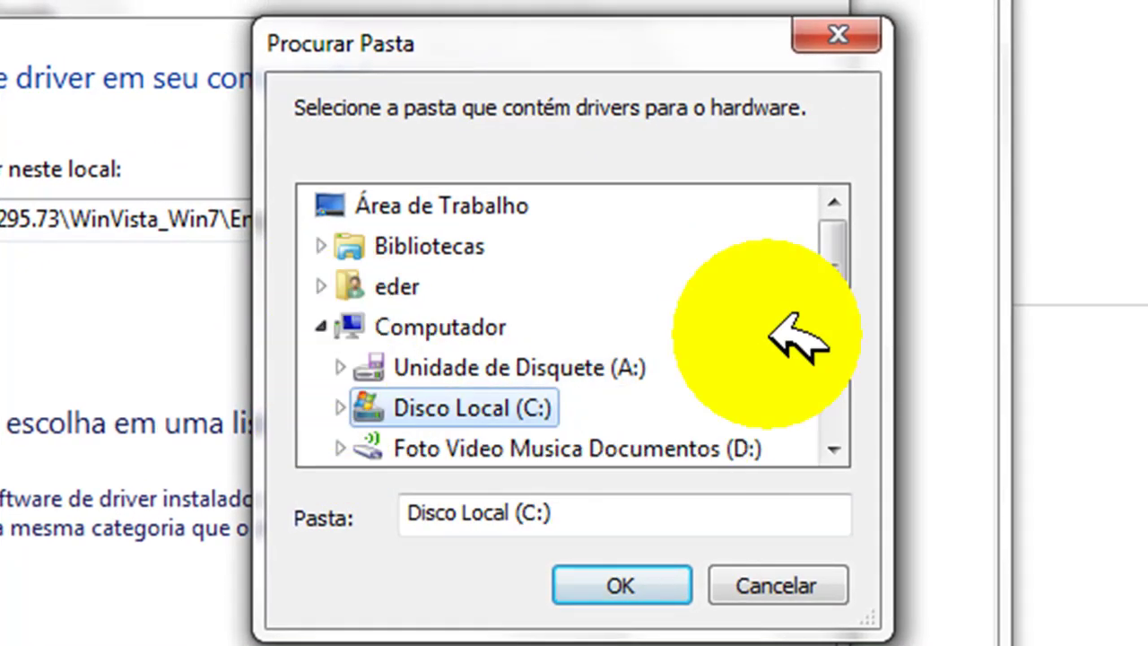
pyautogui.scroll(-1, 848, 269)
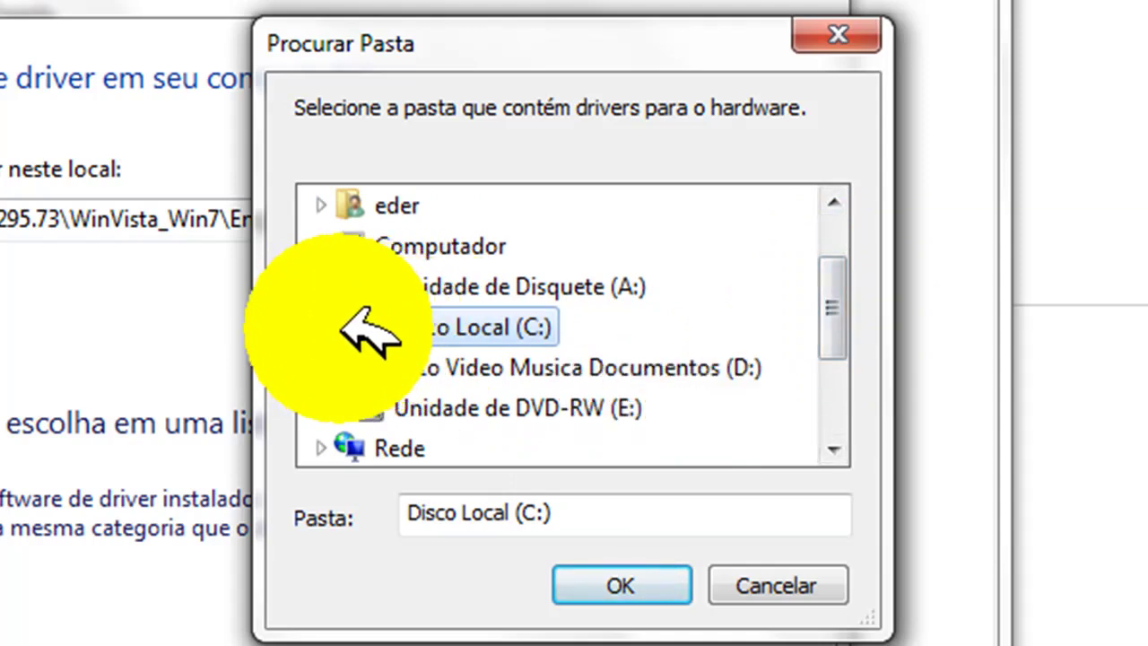
pyautogui.doubleClick(344, 329)
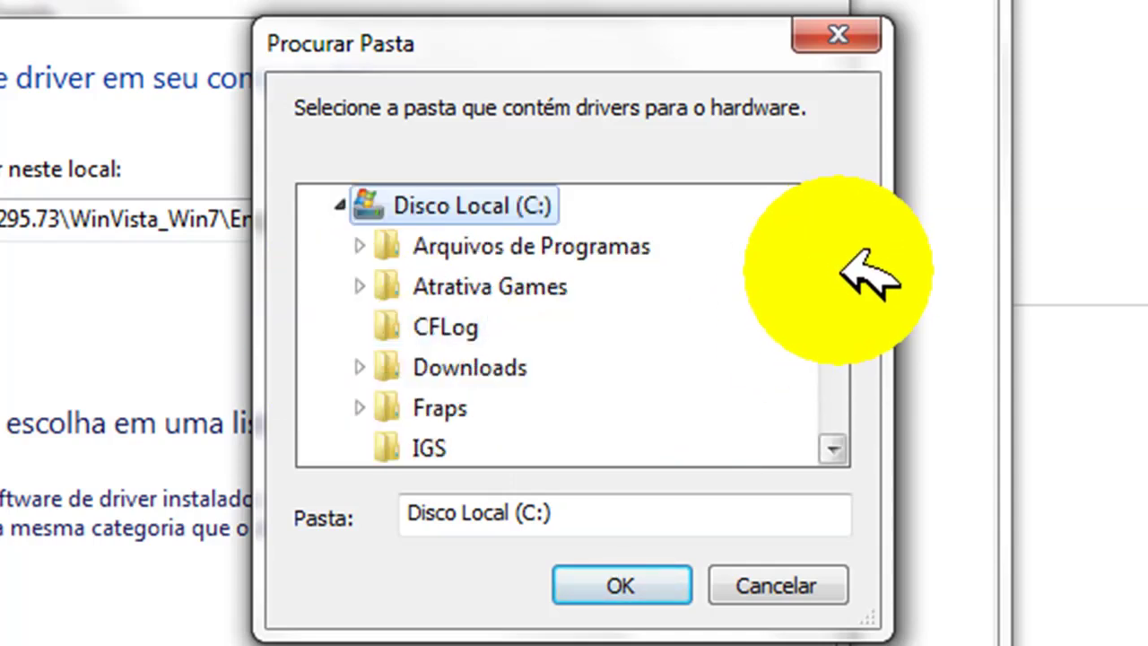
pyautogui.scroll(-2, 866, 287)
pyautogui.scroll(-2, 864, 289)
pyautogui.click(380, 327)
pyautogui.click(380, 330)
pyautogui.click(436, 327)
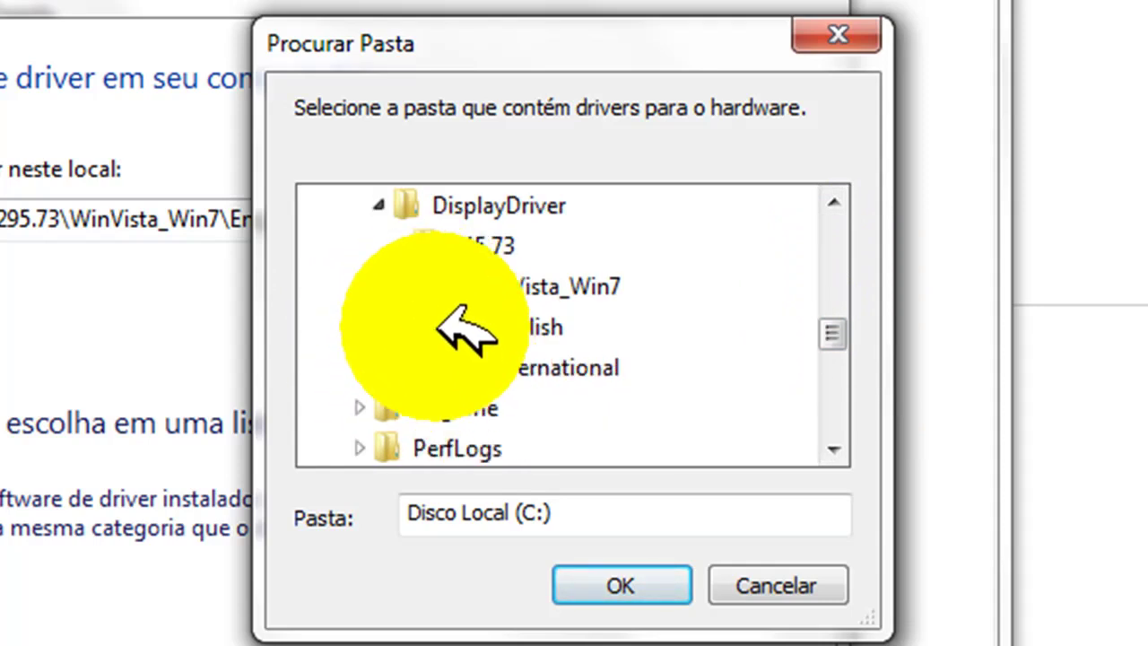
# Collapse the folders under NVIDIA and expand them again down to WinVista_Win7.
pyautogui.click(413, 286)
pyautogui.click(395, 245)
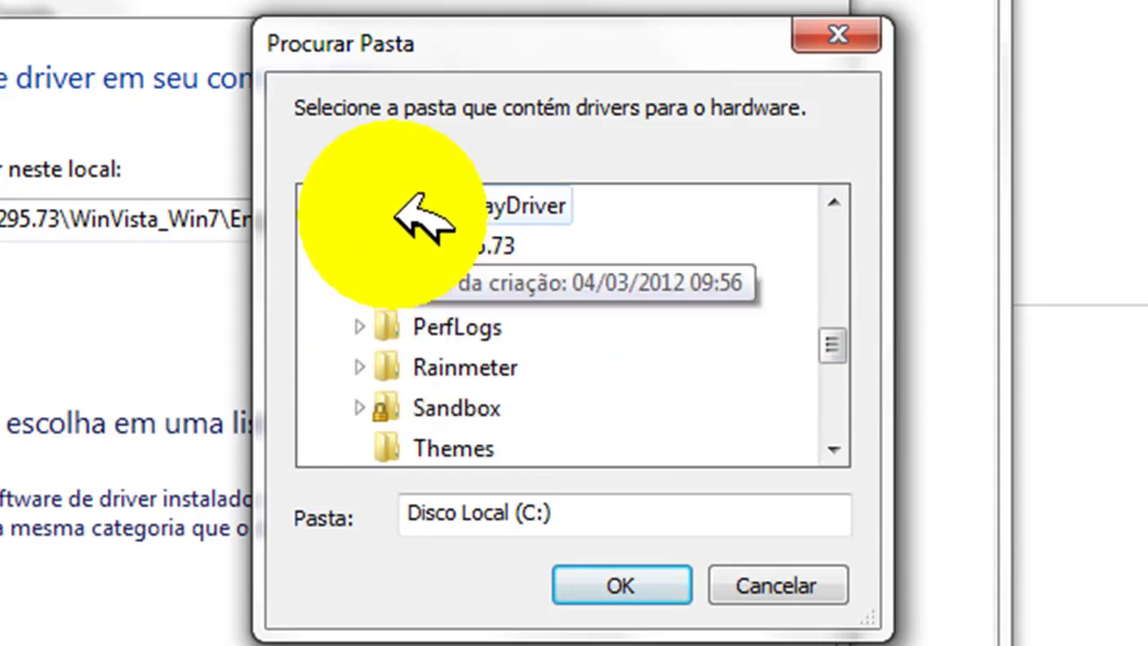
pyautogui.click(378, 205)
pyautogui.click(834, 203)
pyautogui.click(834, 203)
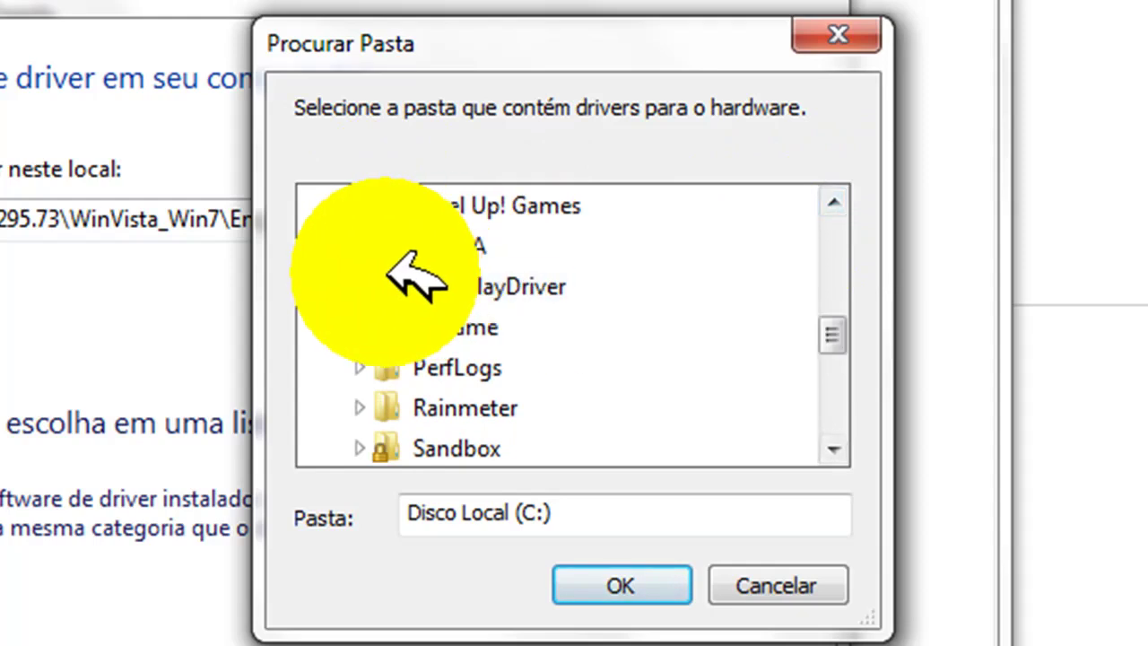
pyautogui.click(382, 285)
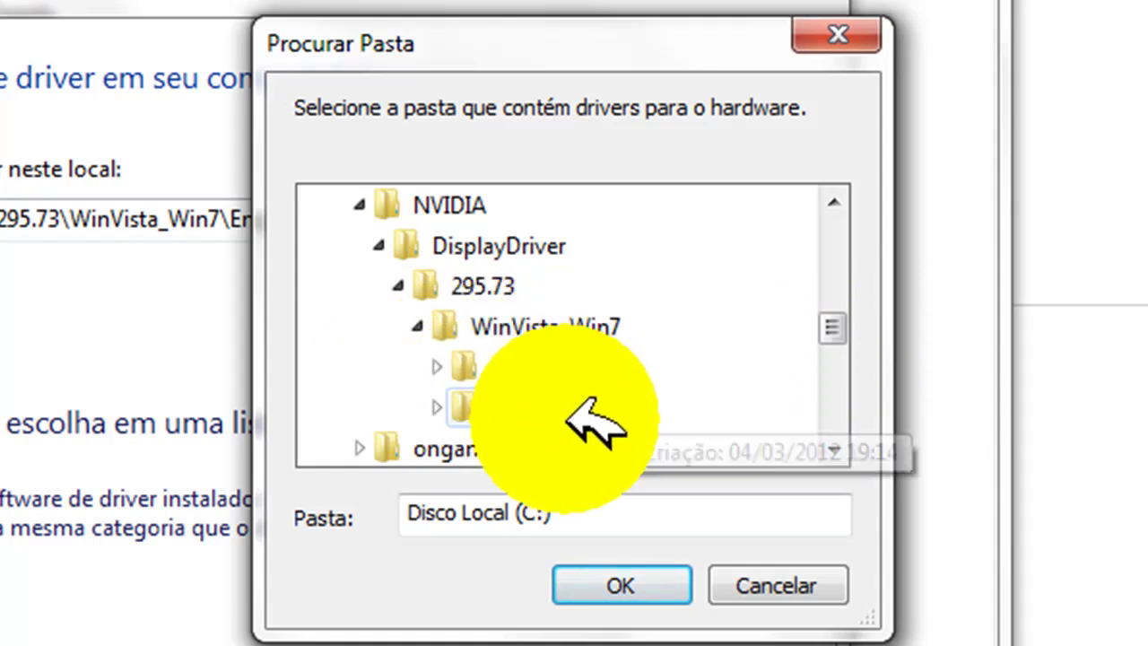
# Select the NVI2 folder inside International as the driver location and run the driver update.
pyautogui.scroll(-2, 551, 410)
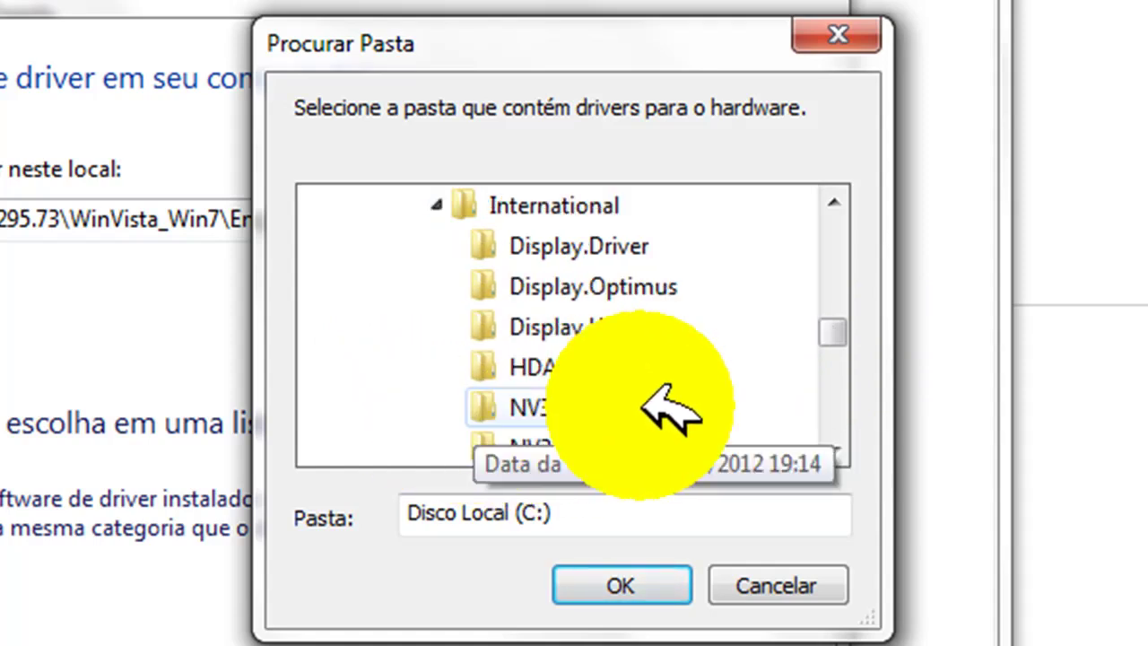
pyautogui.scroll(-1, 861, 350)
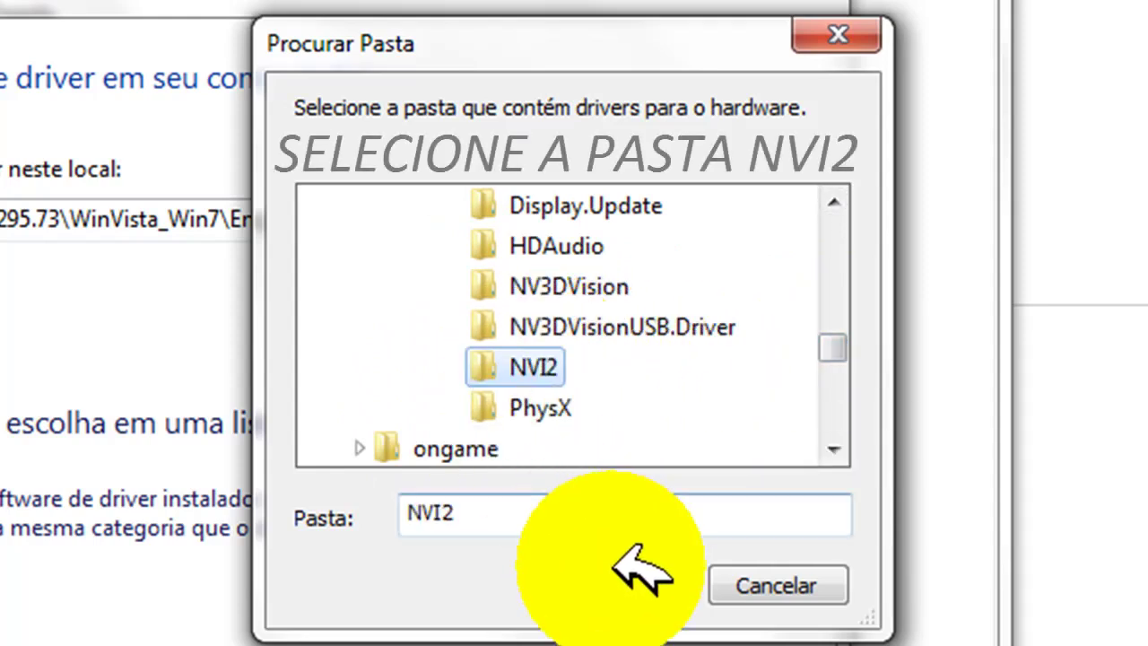
pyautogui.click(663, 587)
pyautogui.click(592, 642)
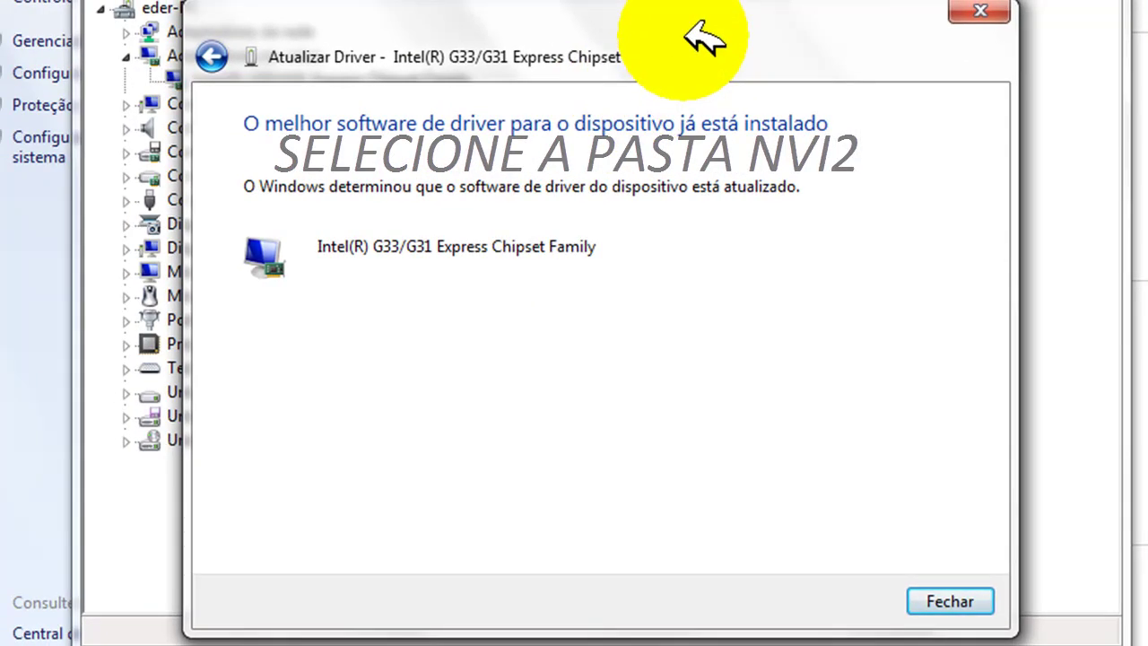
# Close the driver update wizard, Device Manager and the System window.
pyautogui.moveTo(718, 39); pyautogui.dragTo(731, 16)
pyautogui.click(819, 66)
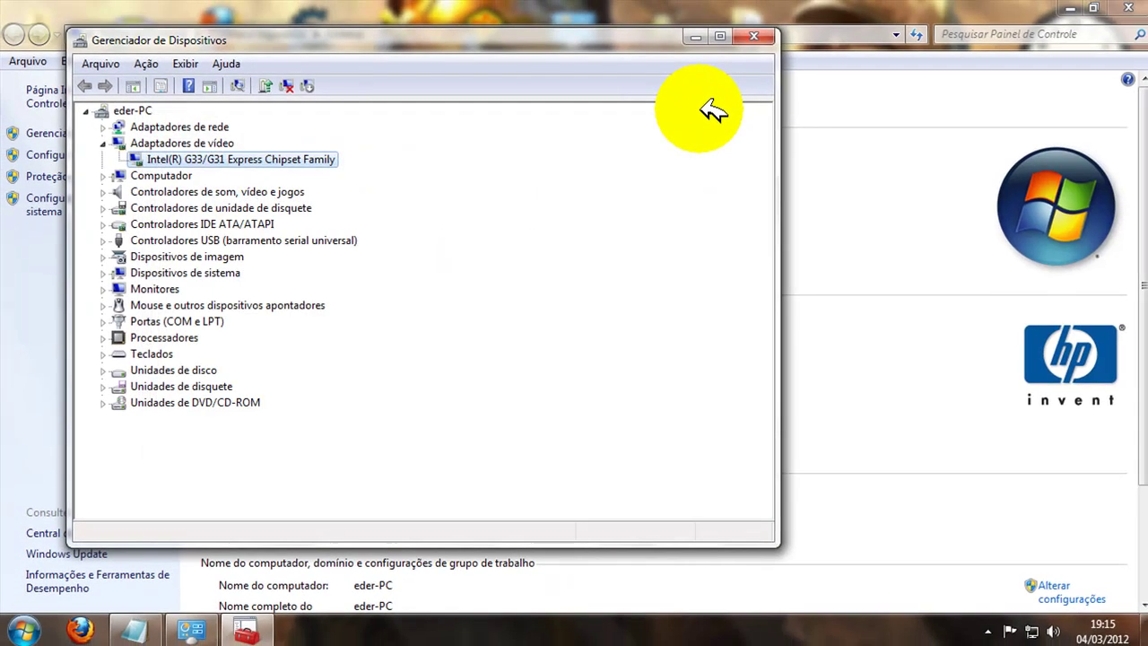
pyautogui.click(771, 37)
pyautogui.click(1128, 7)
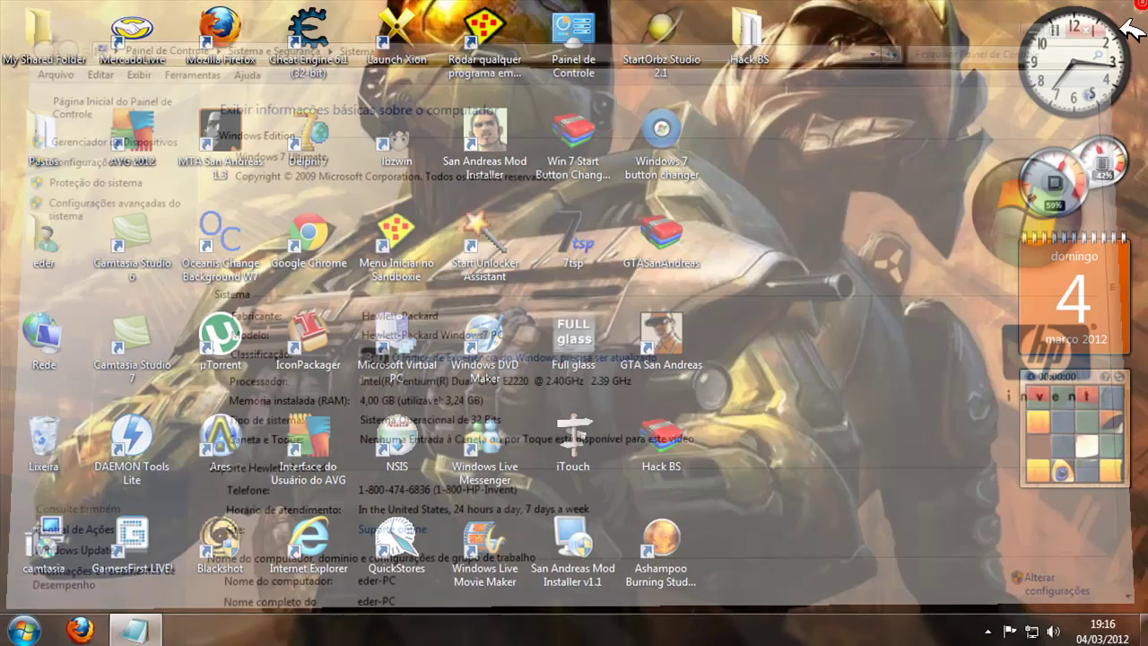
# Reopen Device Manager through the computer's system properties.
pyautogui.press('super')
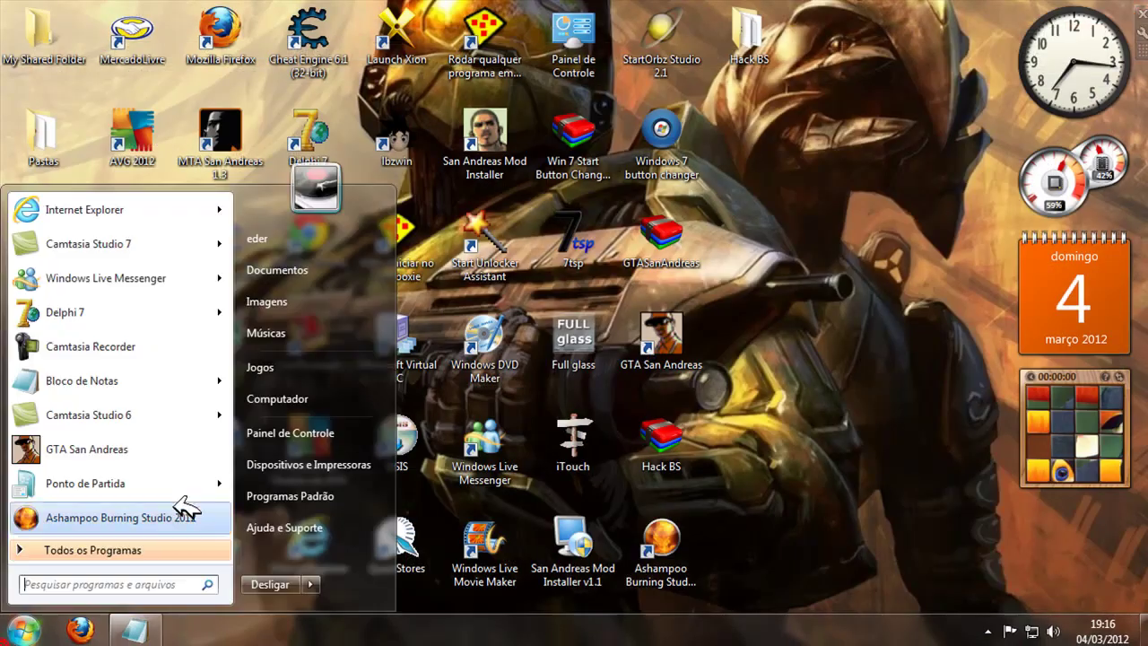
pyautogui.rightClick(302, 405)
pyautogui.click(373, 594)
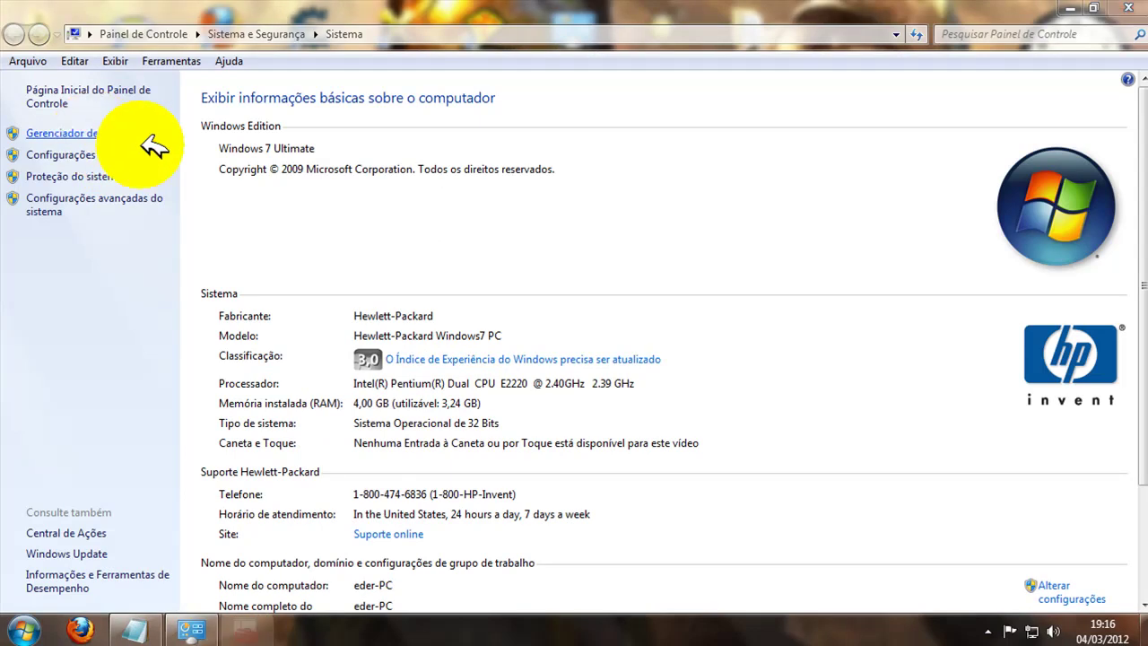
pyautogui.click(107, 134)
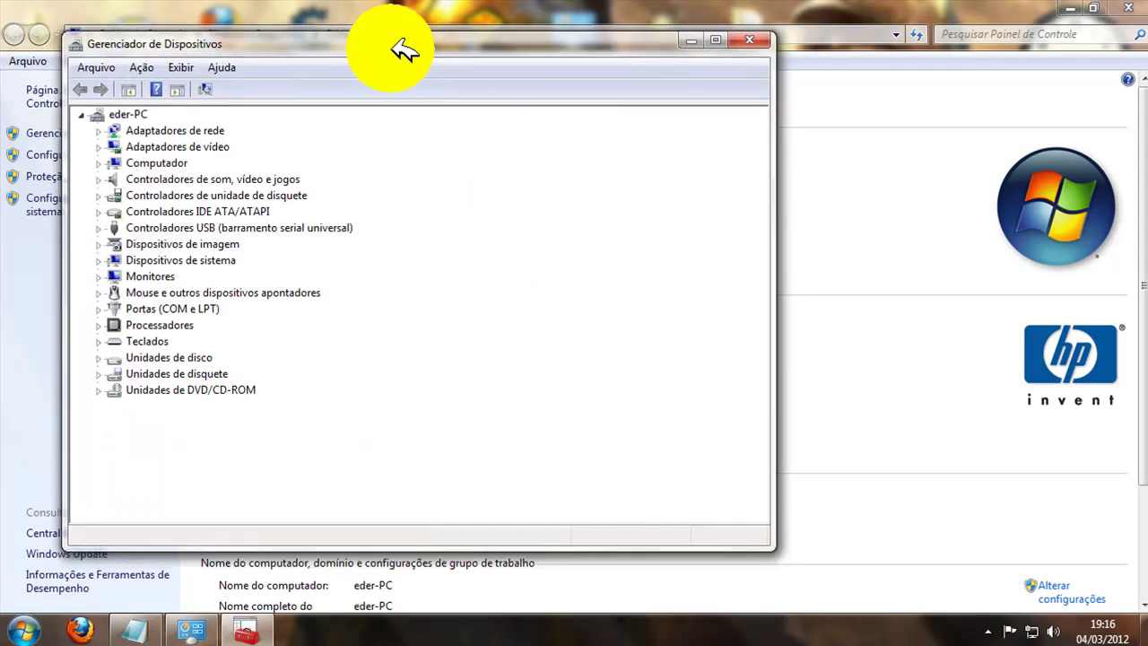
# Close Device Manager and the System window, and open Computer Management (Gerenciamento do computador).
pyautogui.click(745, 43)
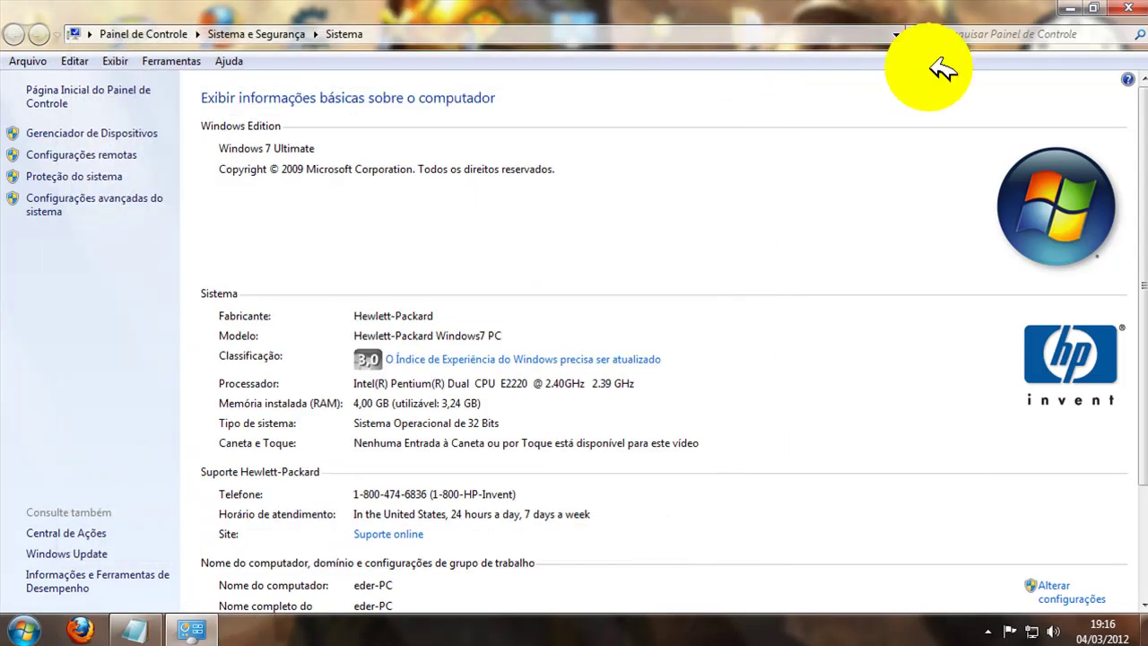
pyautogui.hotkey('alt', 'F4')
pyautogui.press('super')
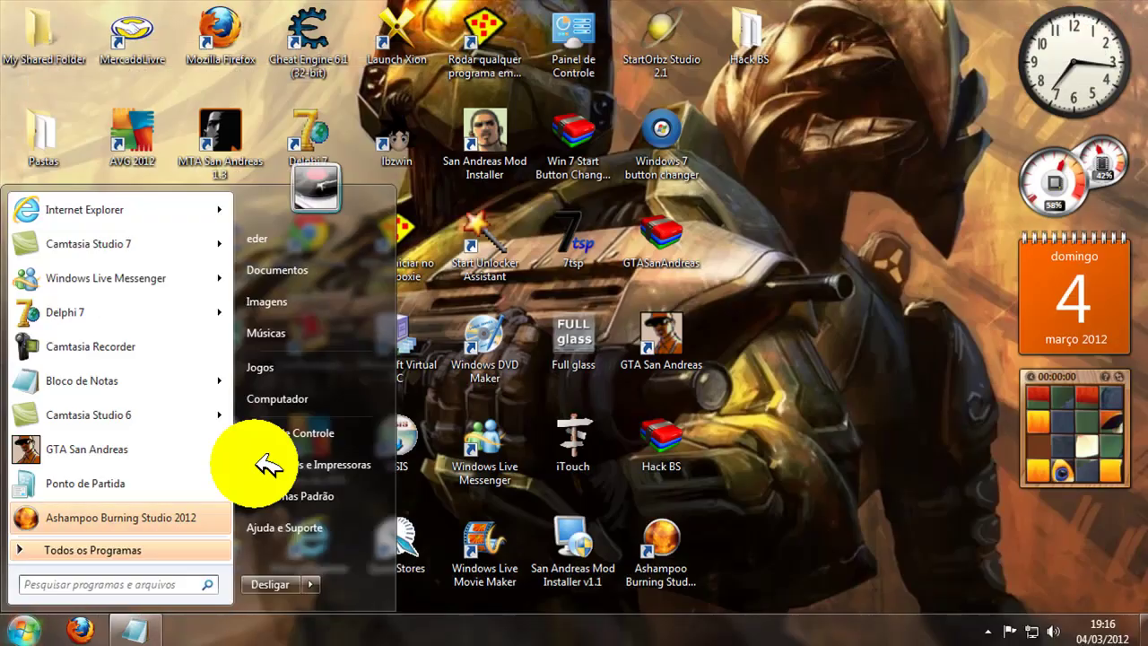
pyautogui.rightClick(308, 401)
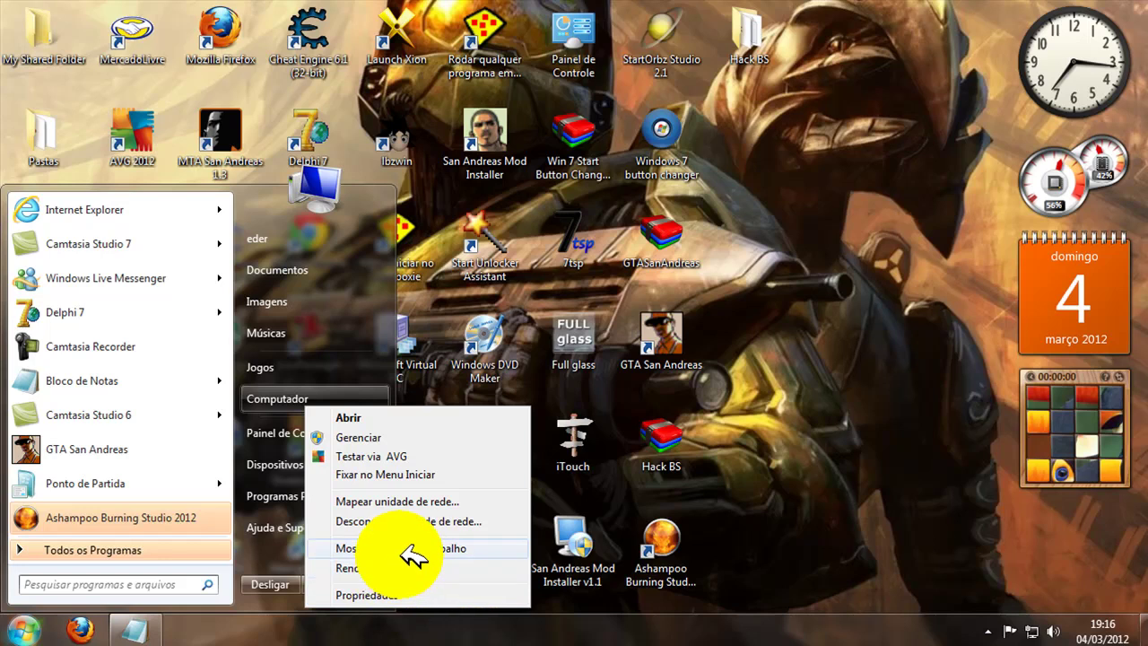
pyautogui.click(411, 436)
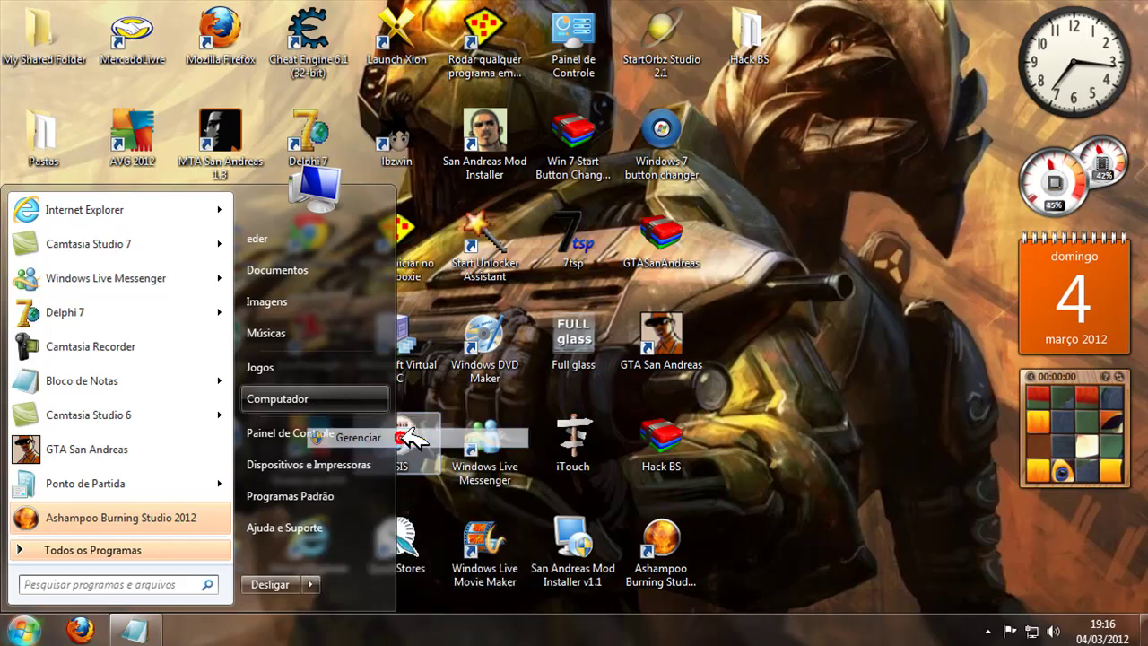
pyautogui.click(364, 162)
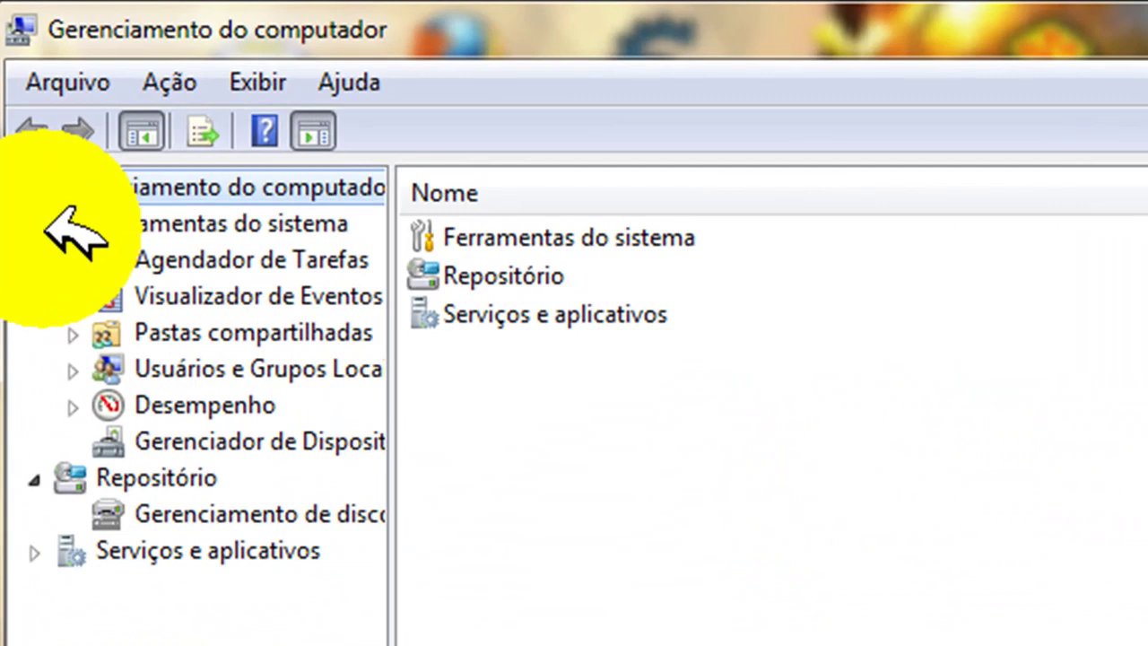
# Collapse the Repositório branch, expand Ferramentas do sistema and display Gerenciador de Dispositivos in Computer Management.
pyautogui.click(33, 99)
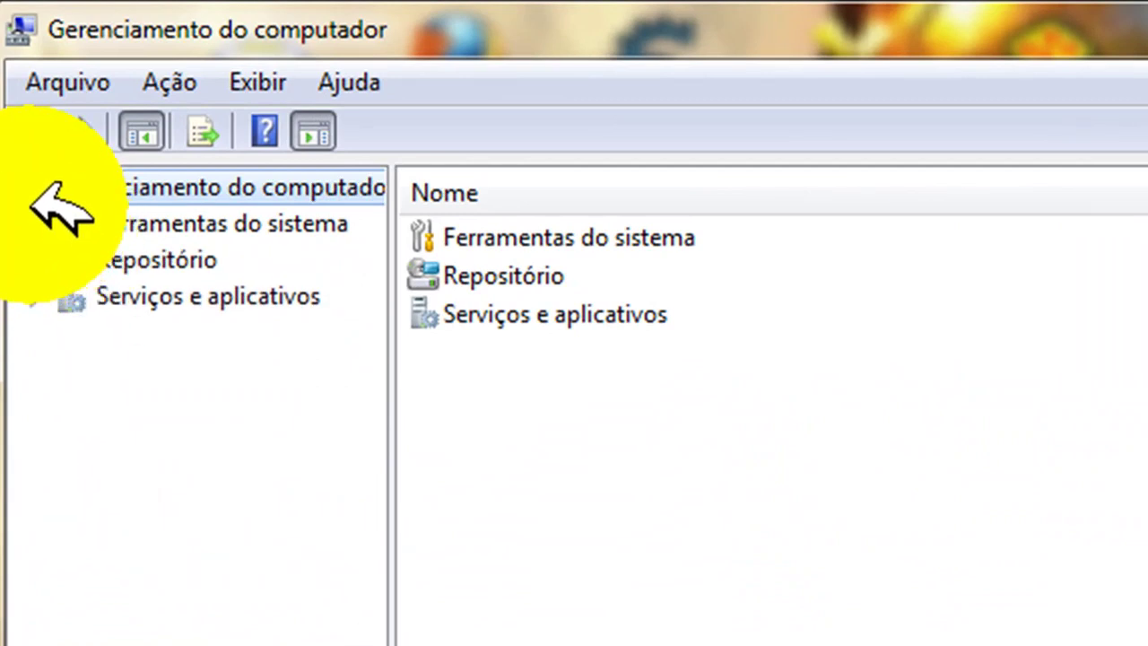
pyautogui.click(32, 226)
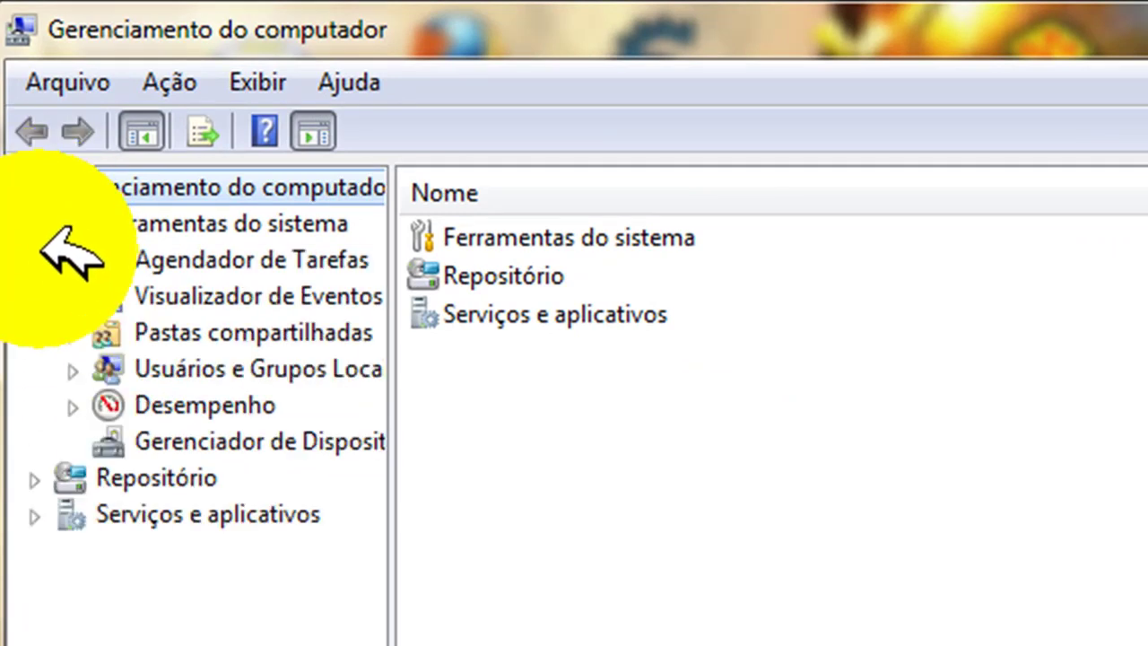
pyautogui.click(122, 431)
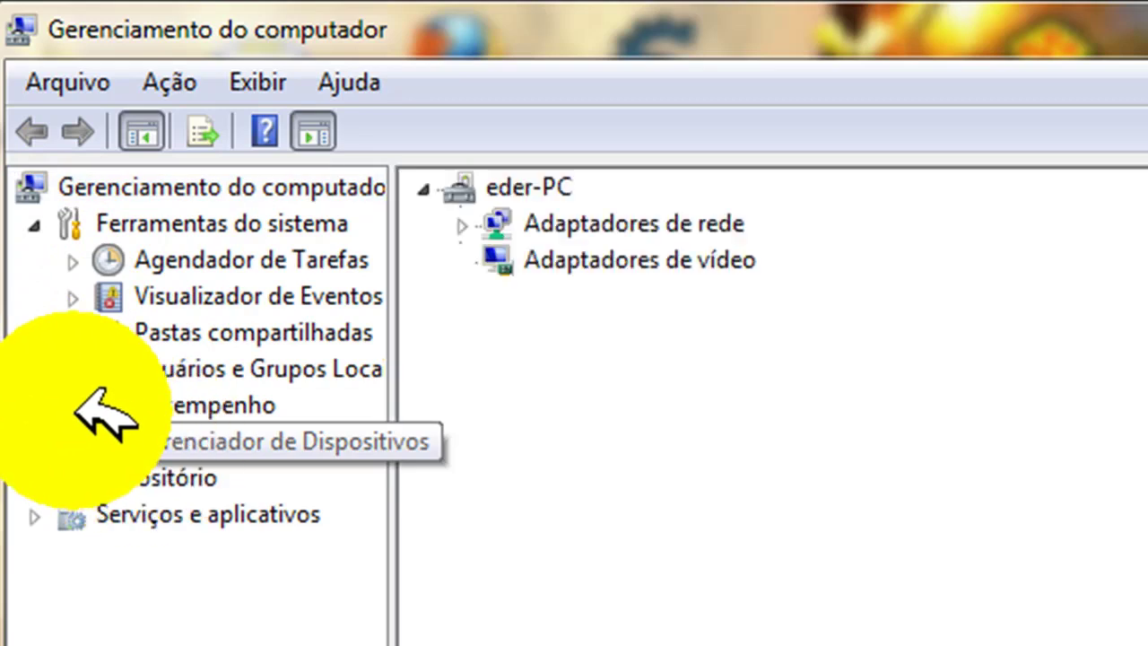
# Collapse Ferramentas do sistema, expand it again and redisplay its Gerenciador de Dispositivos entry.
pyautogui.click(34, 226)
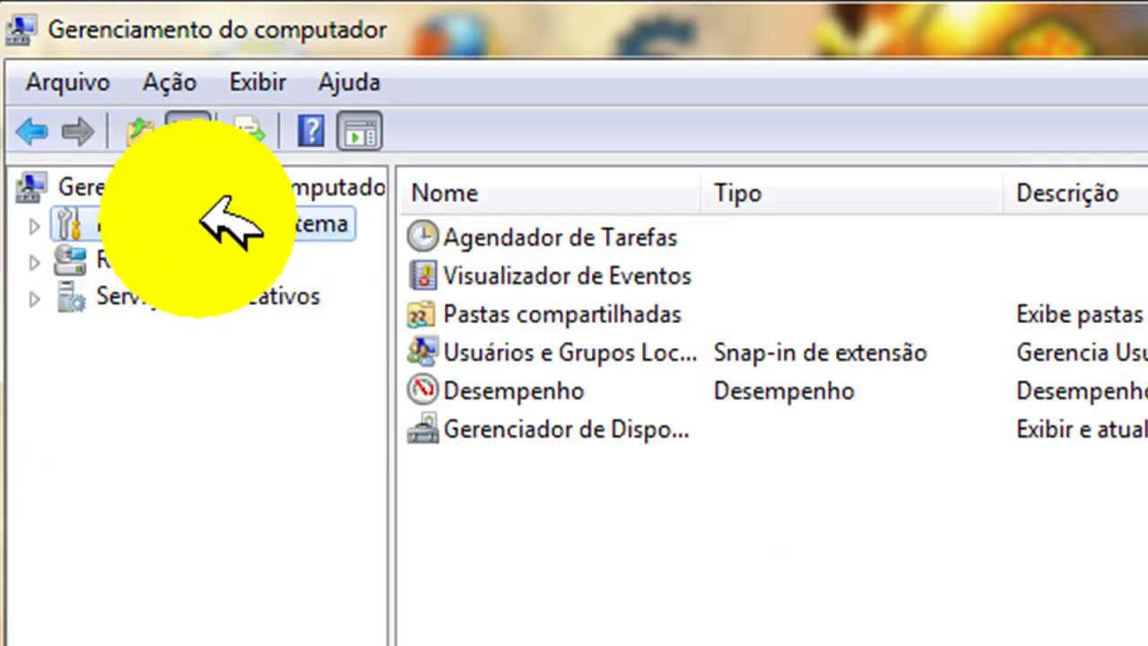
pyautogui.click(34, 227)
pyautogui.click(74, 406)
pyautogui.click(73, 405)
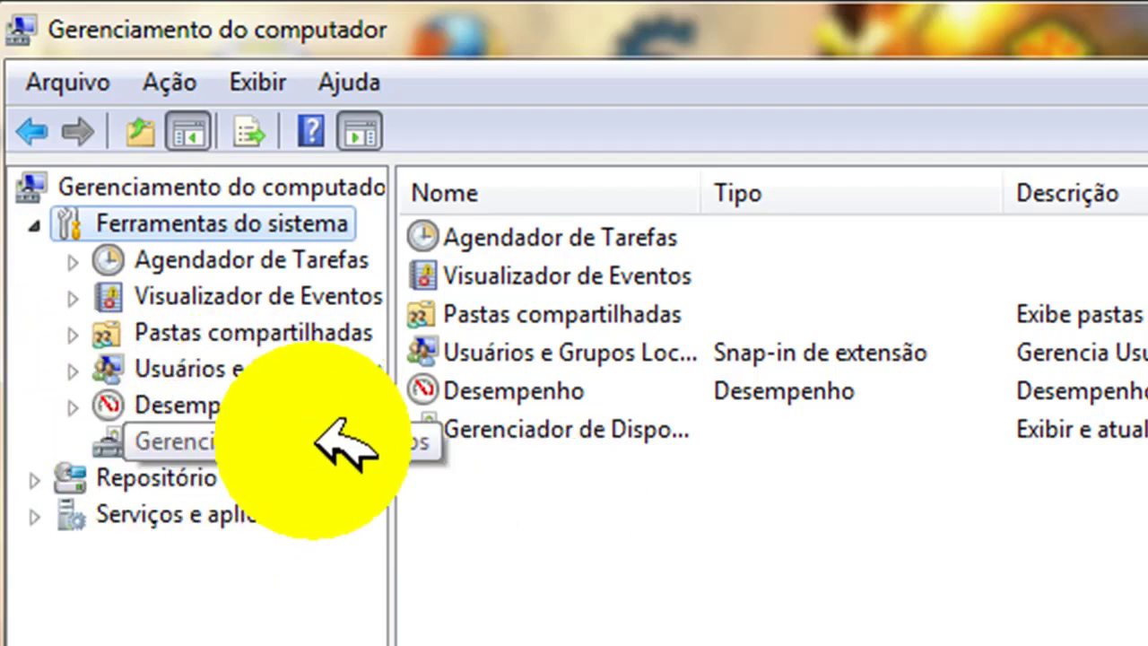
pyautogui.click(261, 449)
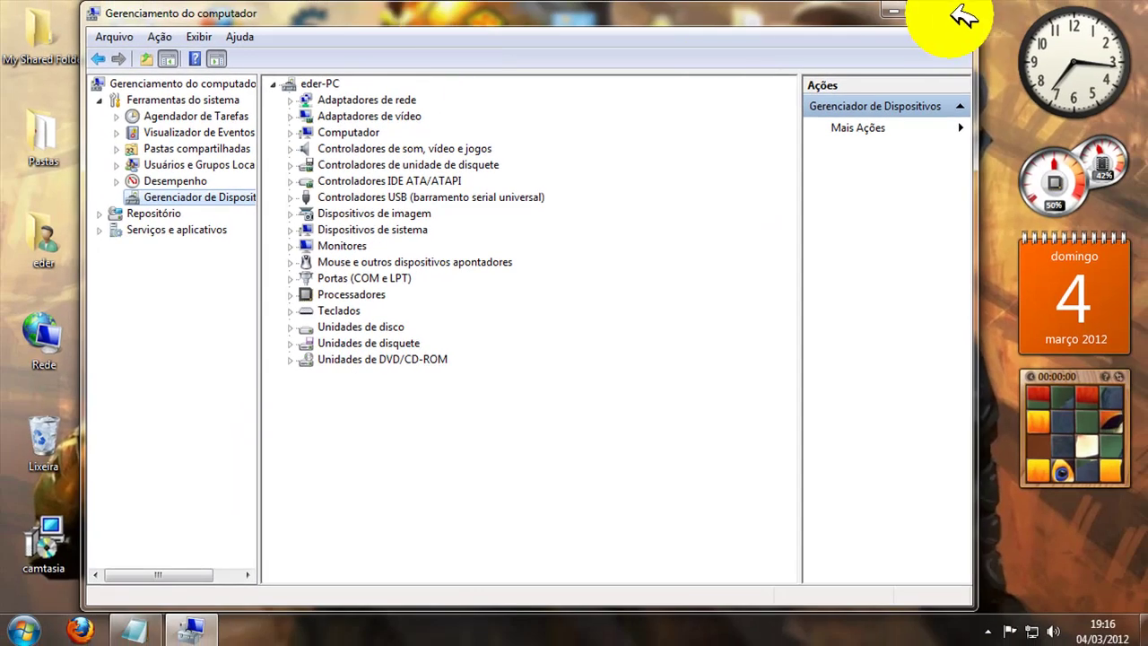
# Close Computer Management and show the hidden notification area icons.
pyautogui.click(953, 10)
pyautogui.moveTo(912, 1); pyautogui.dragTo(455, 579)
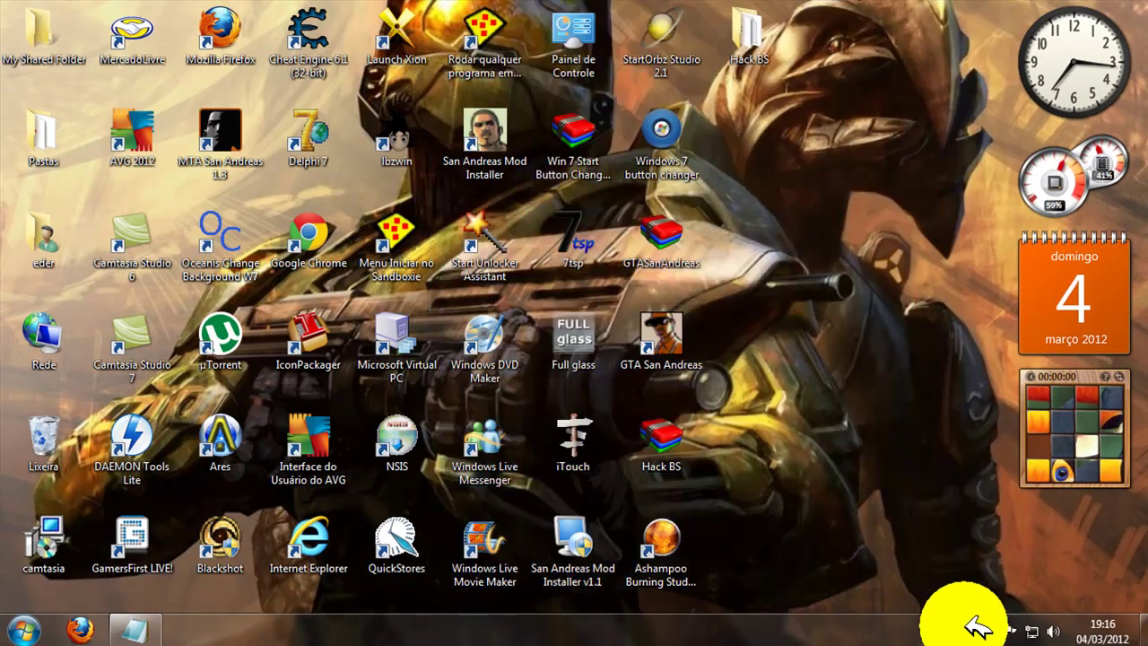
pyautogui.click(988, 631)
pyautogui.click(866, 388)
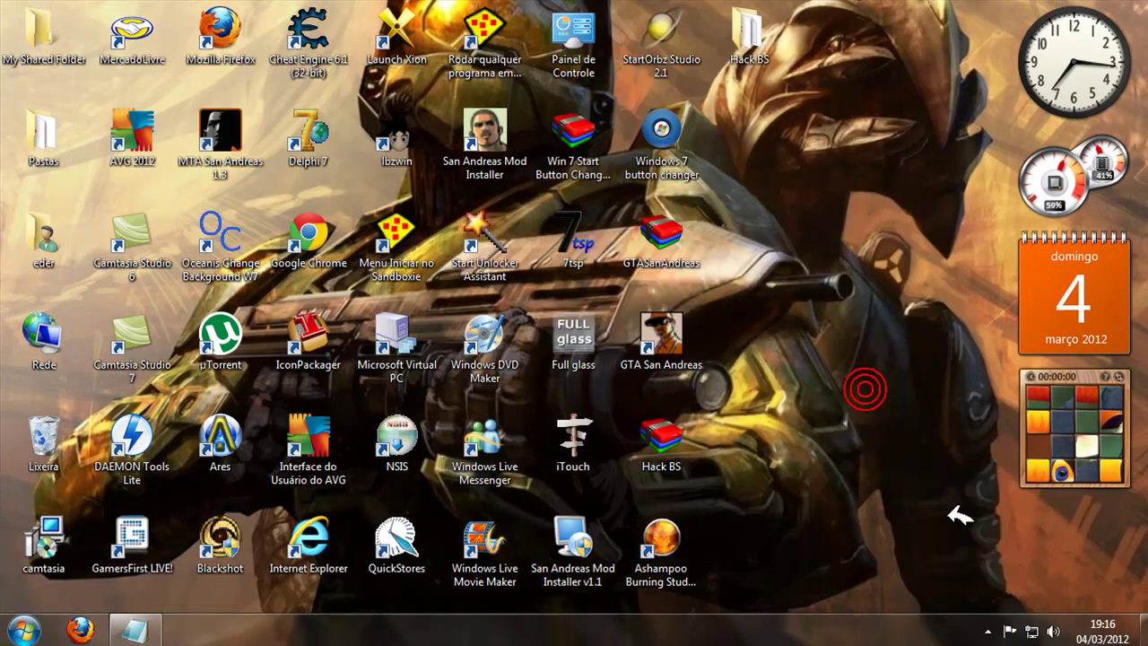
pyautogui.click(990, 631)
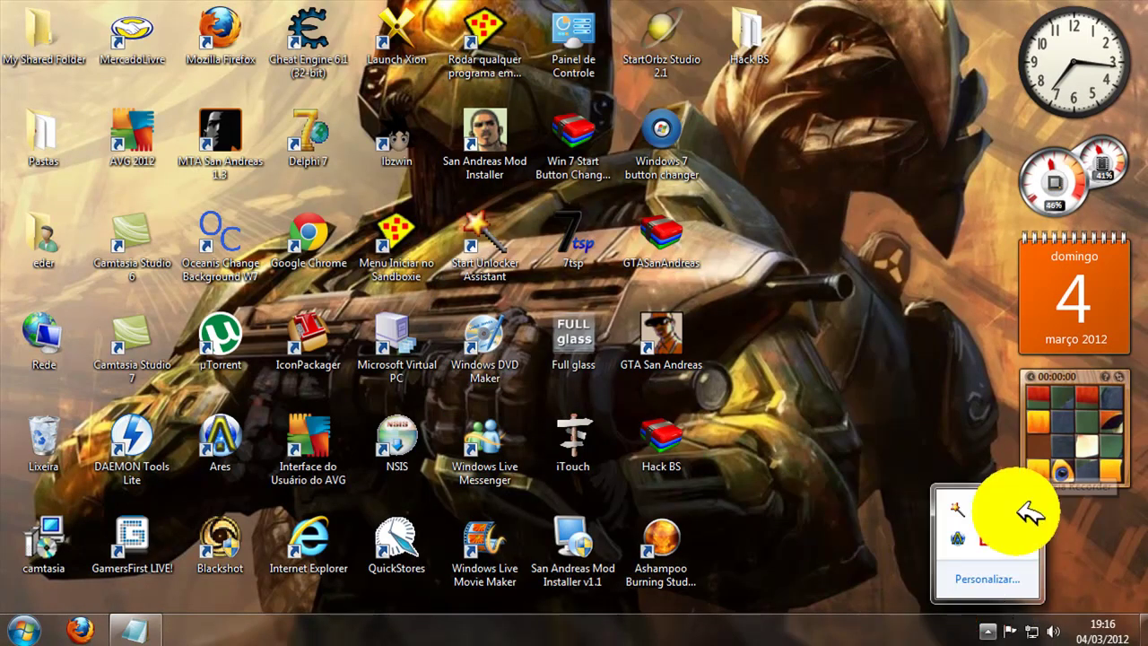